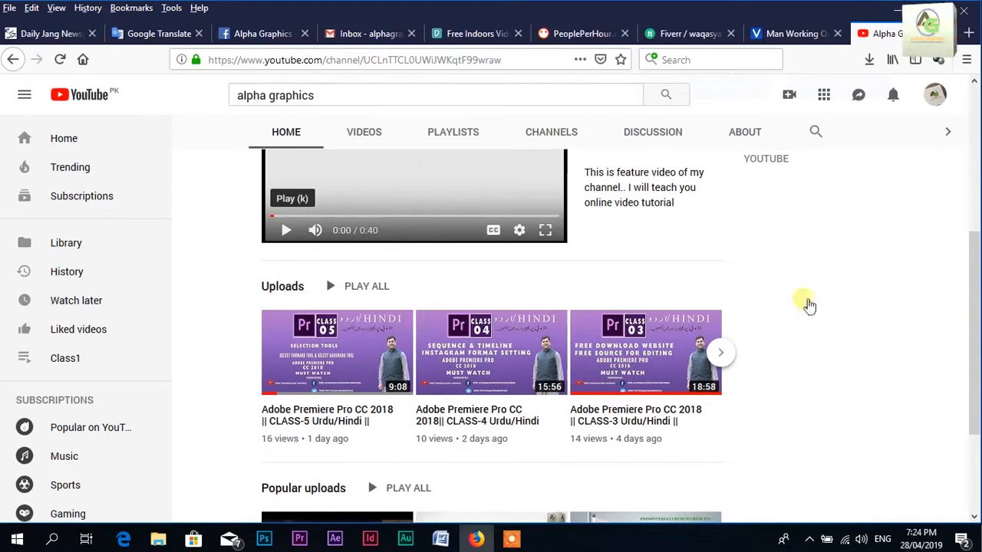
Step: Switch to Adobe Premiere Pro, widen the Project and Program panels, and narrow the Source and Essential Graphics panels
left_click(299, 538)
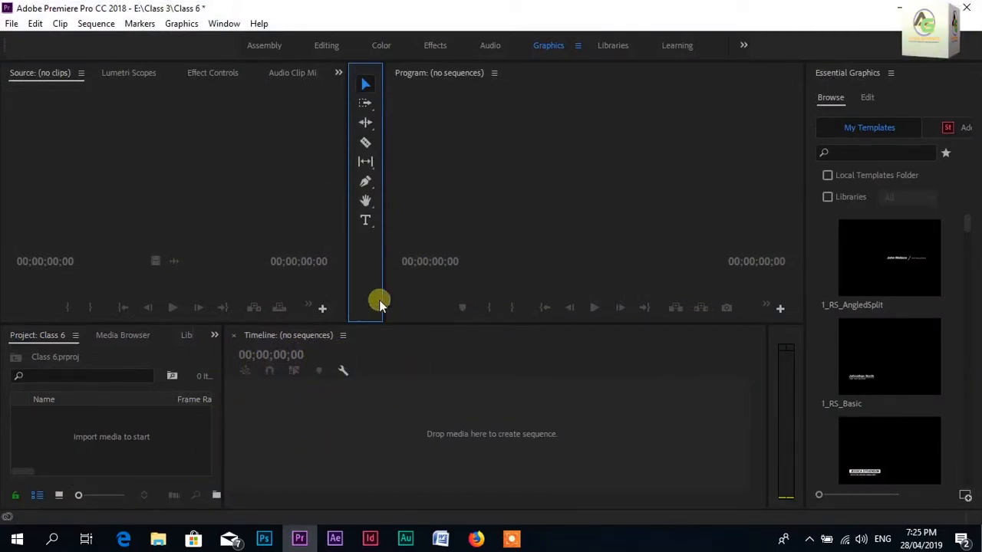
left_click(182, 441)
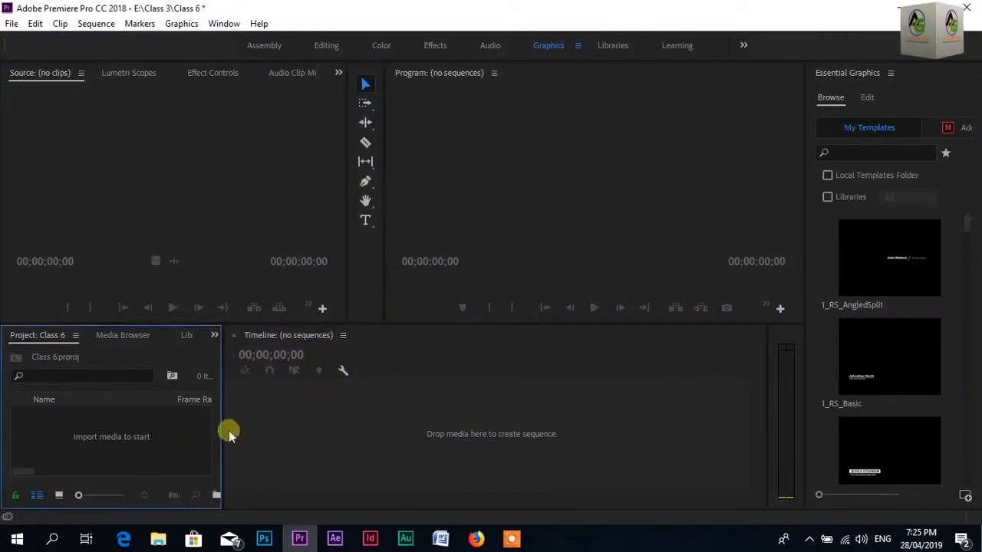
left_click_drag(223, 427, 249, 429)
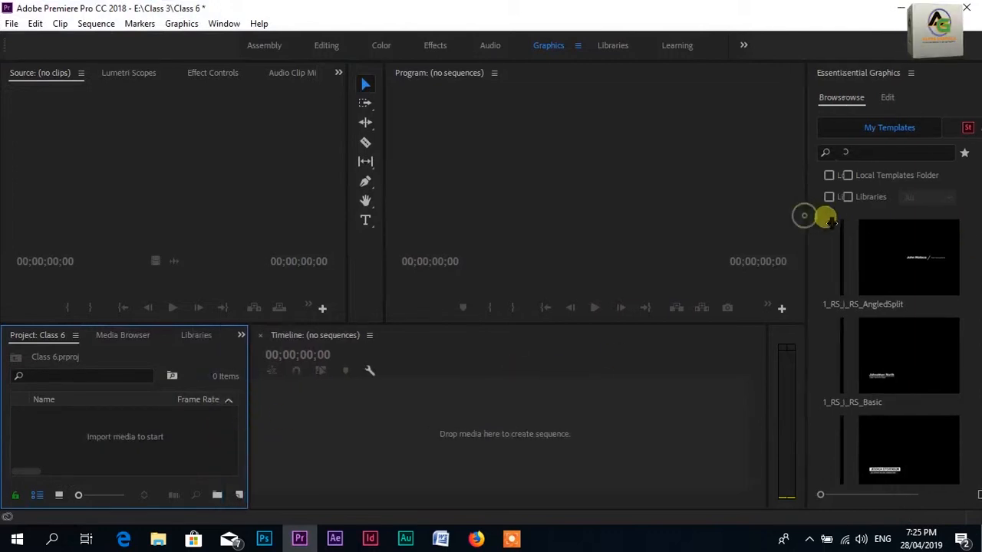
left_click_drag(801, 214, 829, 216)
left_click_drag(389, 201, 351, 213)
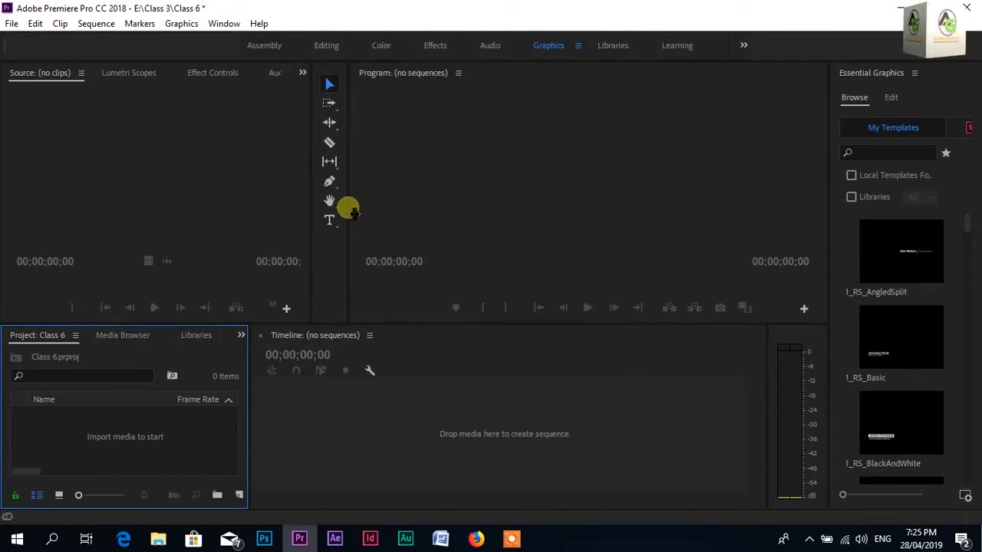
Step: Start a media import and browse to the video files in the Downloads folder, shown as large thumbnails
double_click(160, 448)
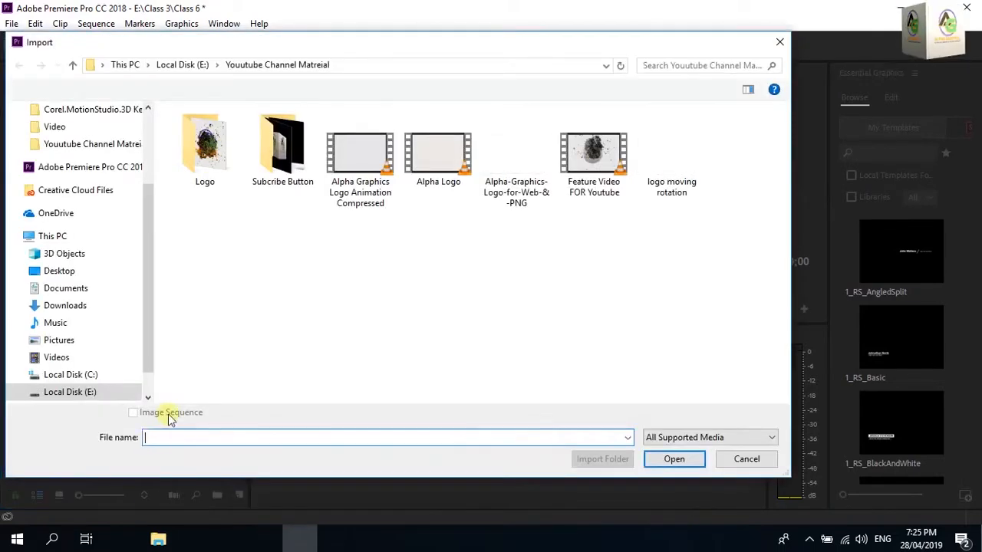
scroll(148, 220, "up", 3)
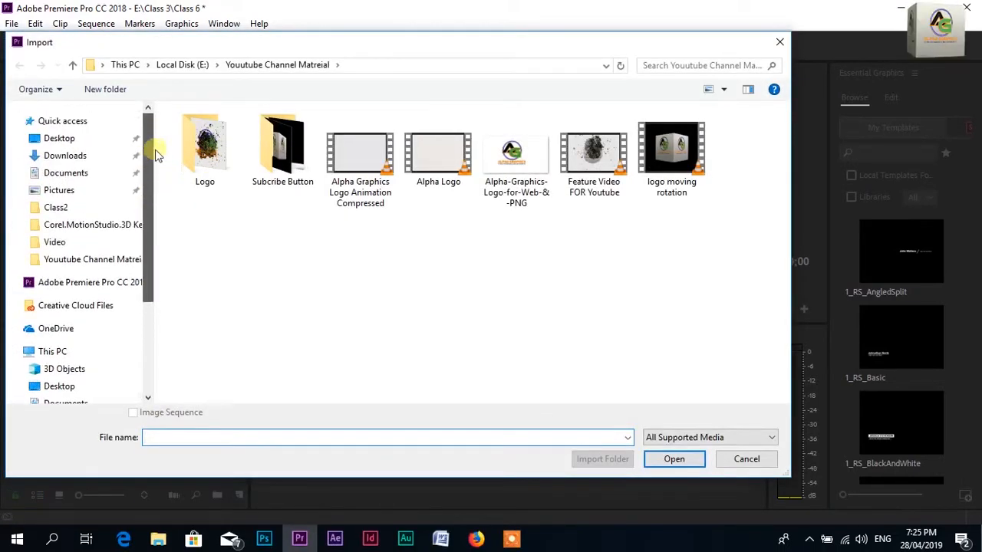
left_click(49, 158)
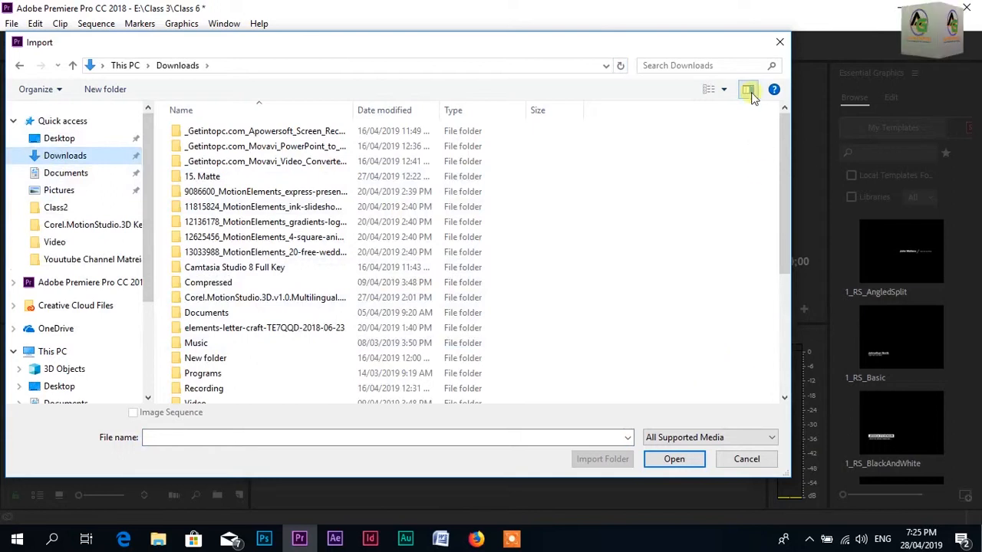
left_click(725, 89)
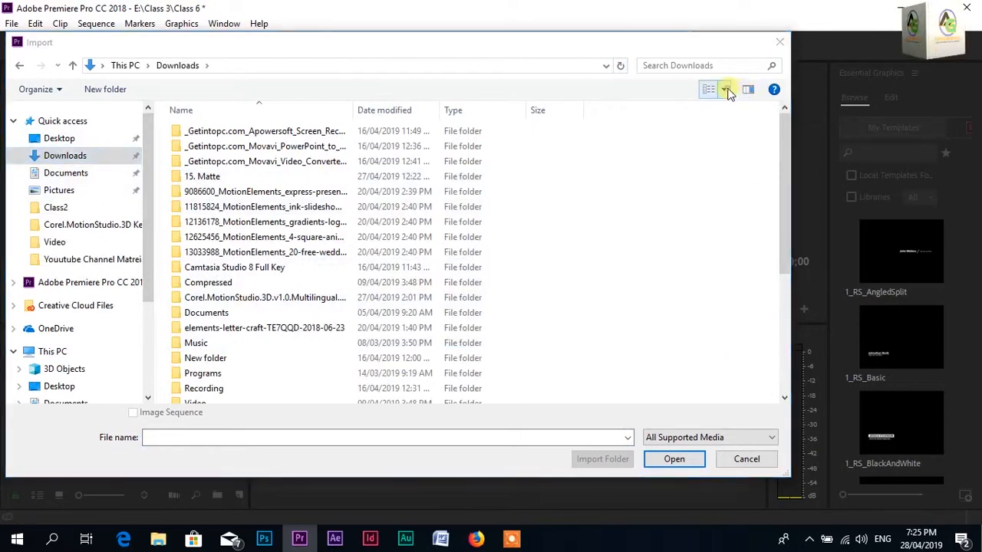
left_click(772, 48)
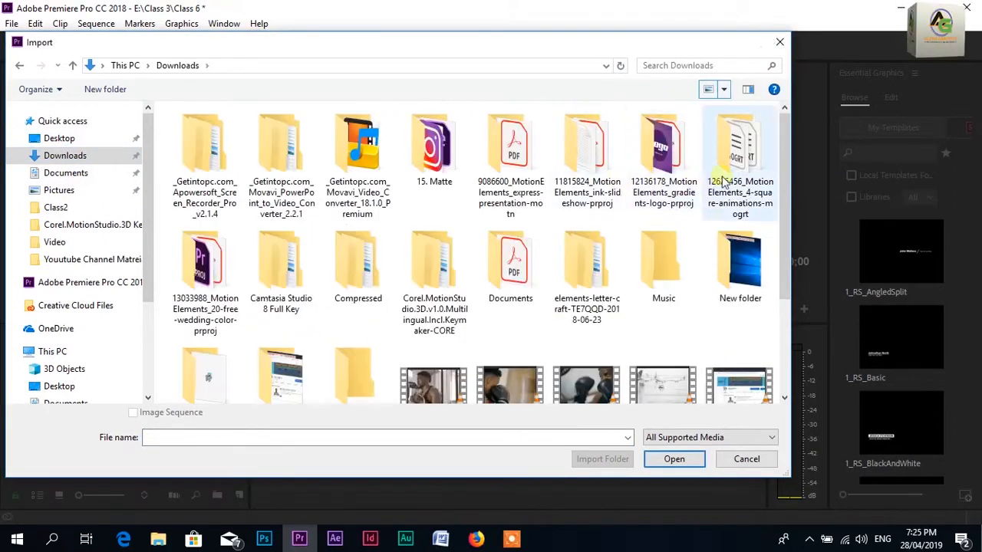
left_click_drag(779, 150, 796, 210)
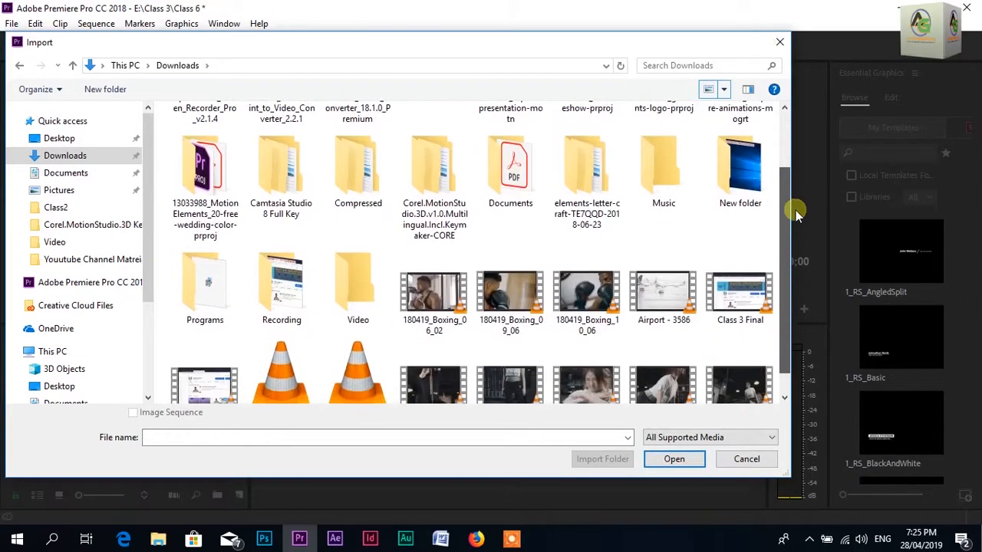
Step: Import 180419_Boxing_06_02, 180419_Boxing_09_06, 180419_Boxing_10_06 and Pexels Videos 4879, 4902 and 4932
left_click(434, 299)
left_click(514, 310, "ctrl")
left_click(587, 303, "ctrl")
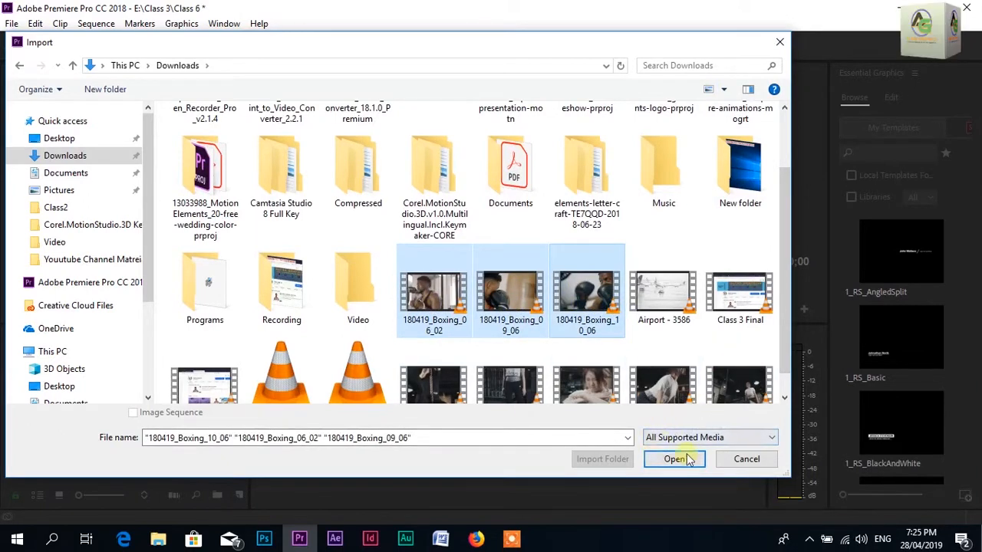
scroll(499, 391, "down", 1)
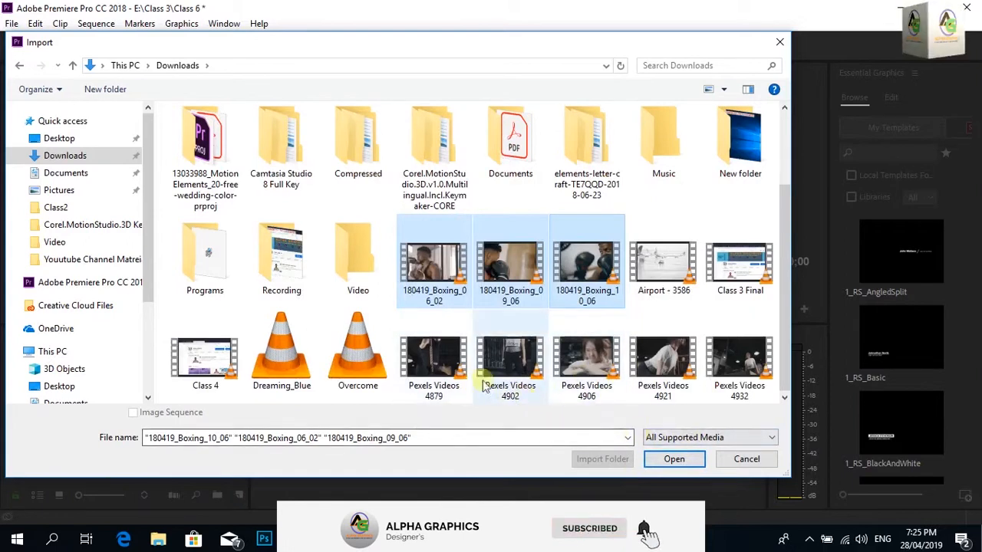
left_click(434, 359, "ctrl")
left_click(525, 372, "ctrl")
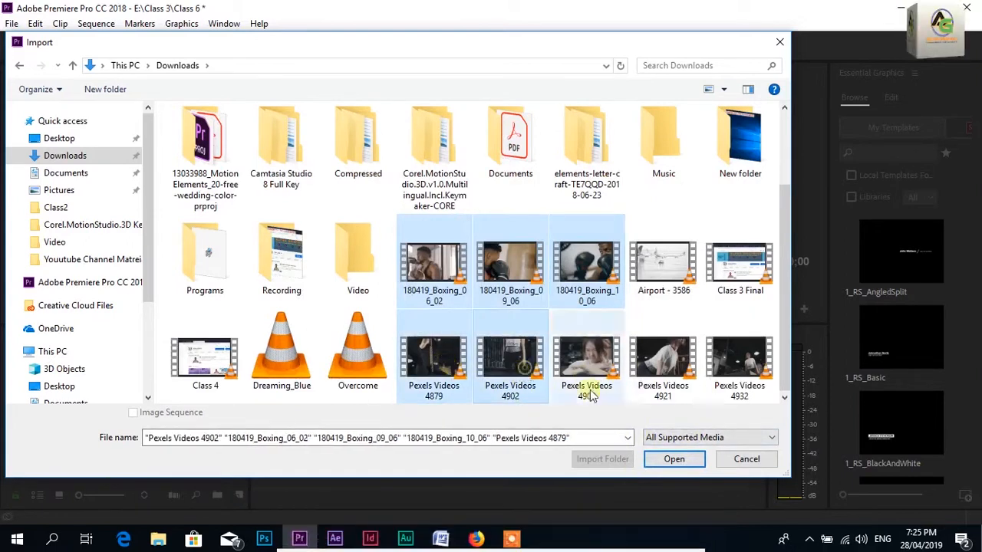
left_click(730, 376, "ctrl")
left_click(664, 458)
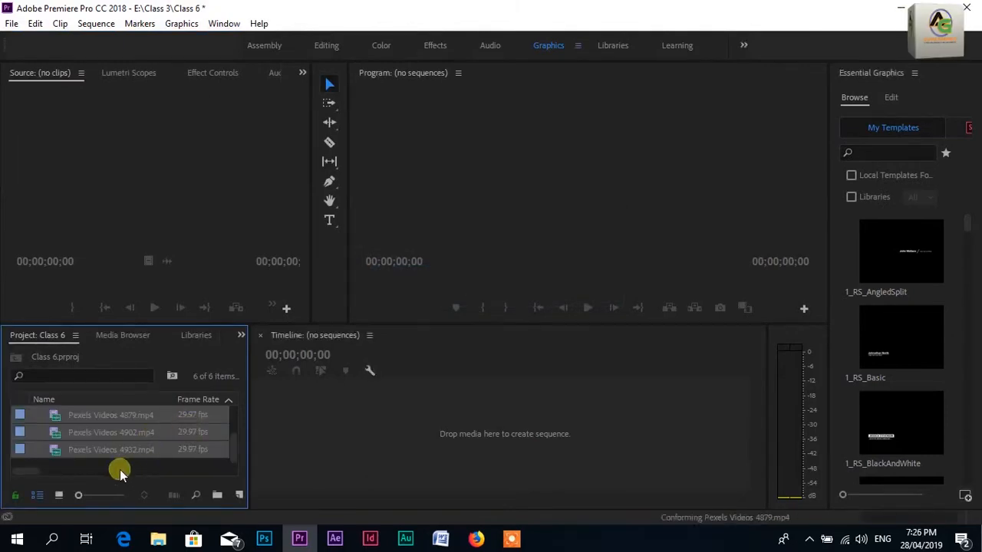
Step: Show the imported clips as thumbnails, look through them, and save the project
left_click(58, 496)
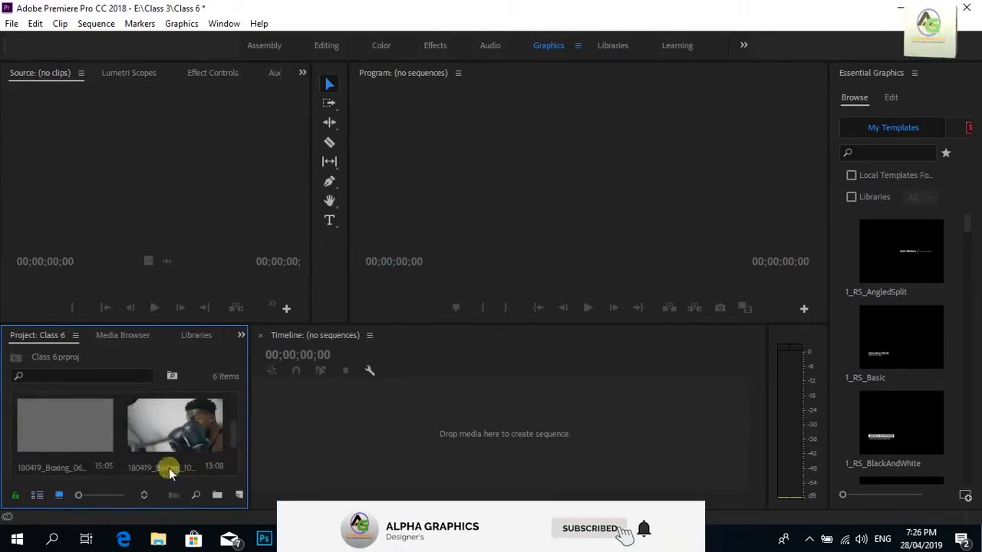
scroll(209, 441, "up", 2)
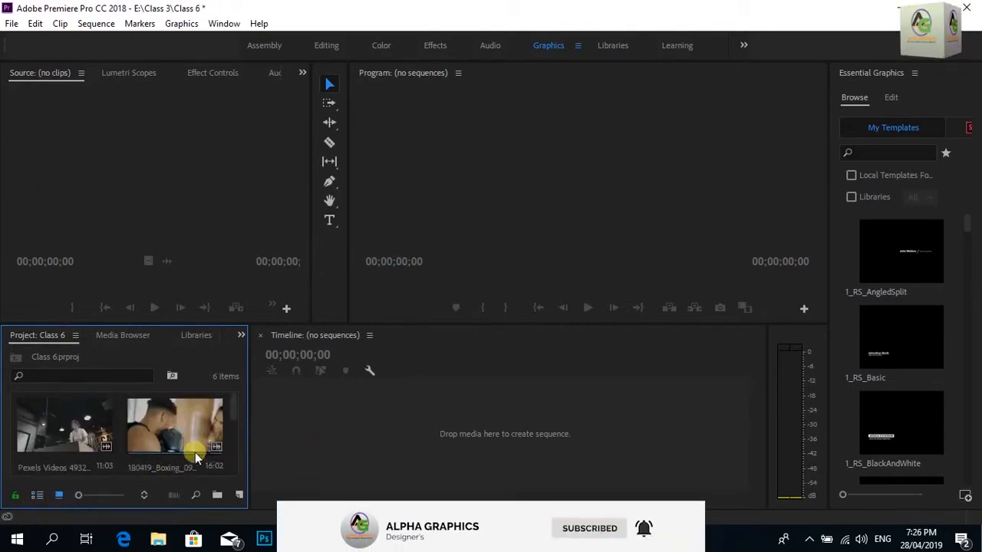
scroll(213, 448, "down", 2)
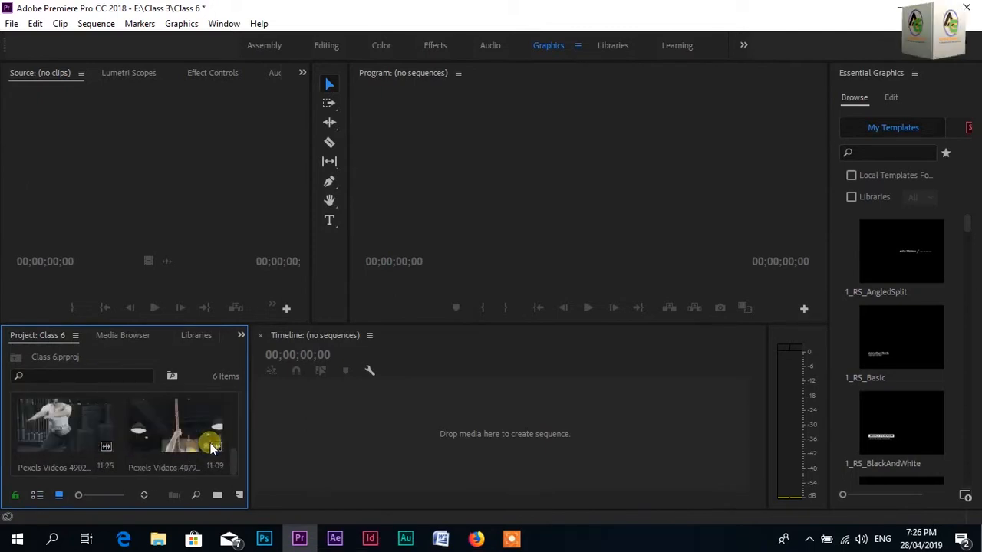
scroll(213, 448, "up", 2)
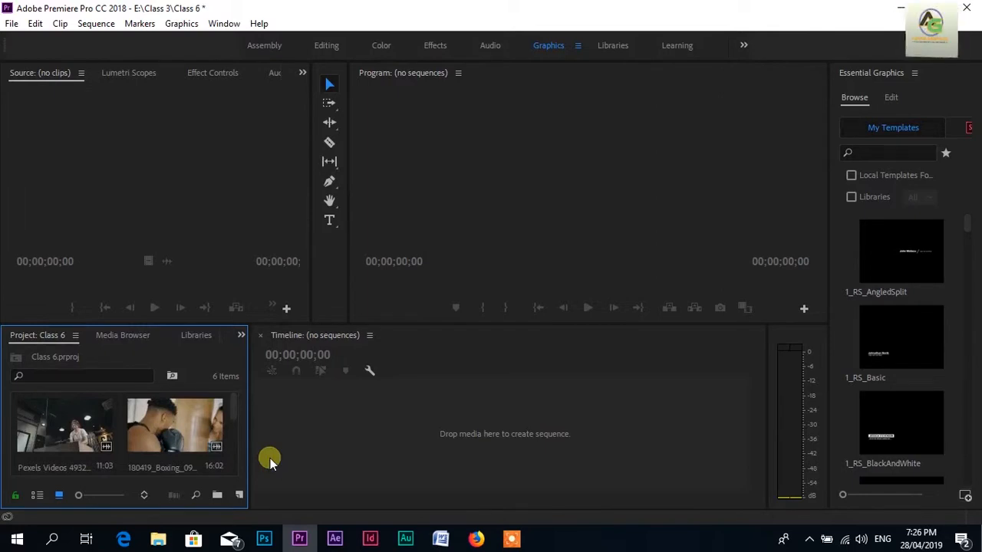
key("ctrl+s")
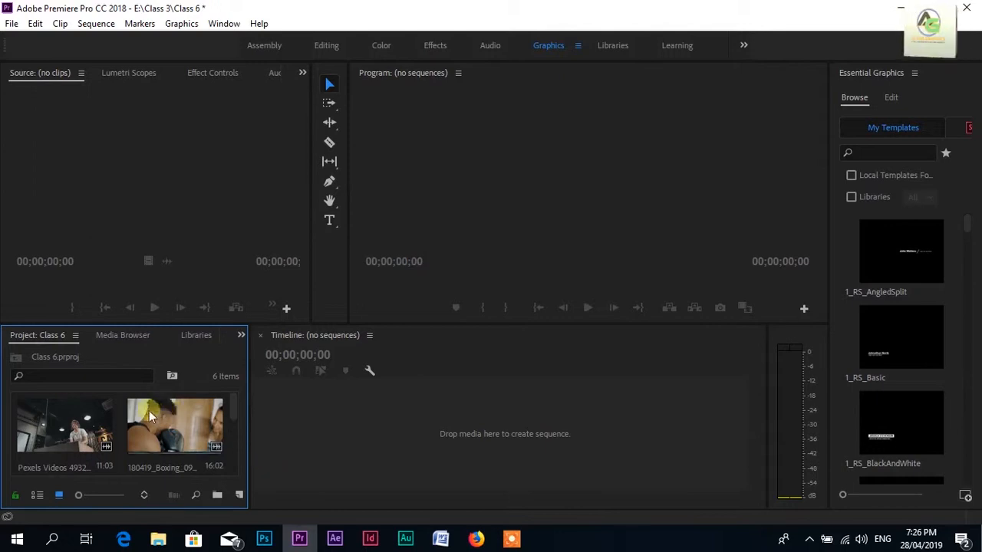
Step: Create a sequence from the 180419_Boxing_09_06 clip and play its first few seconds
left_click(167, 428)
left_click_drag(166, 425, 428, 427)
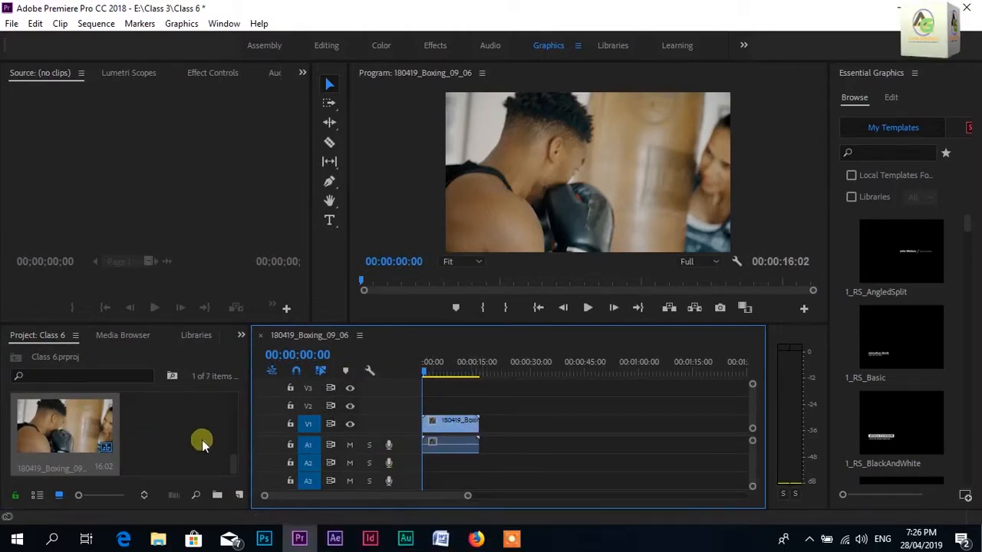
left_click(588, 309)
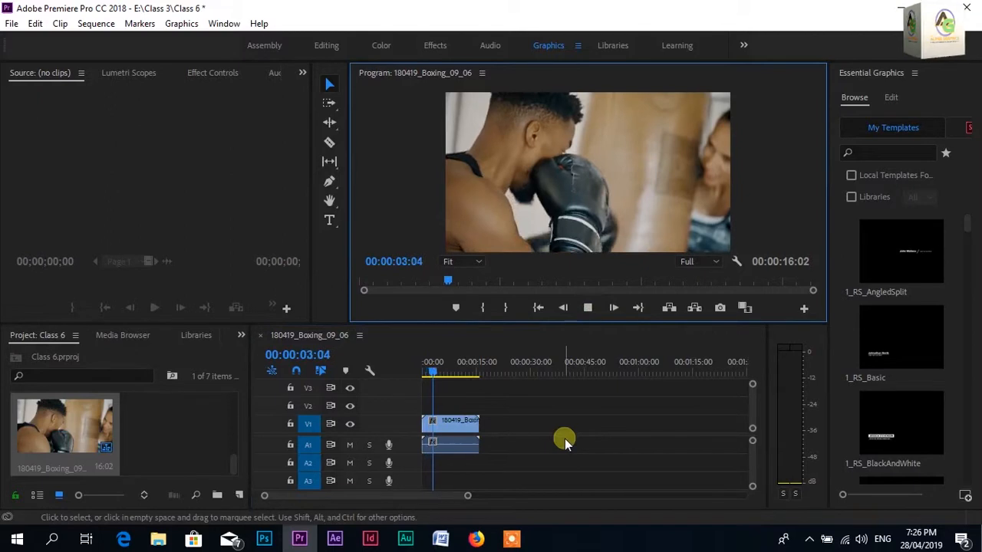
key("space")
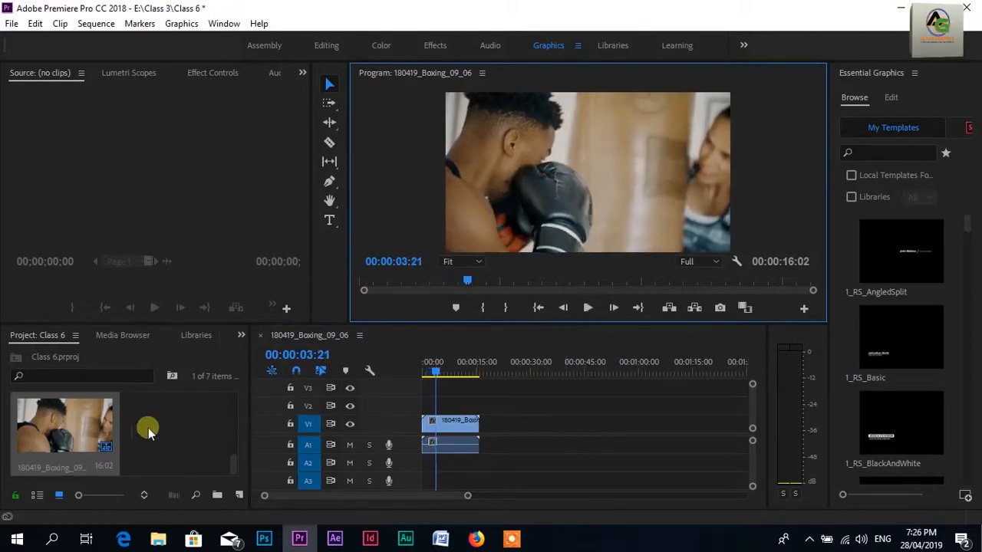
Step: Add 180419_Boxing_10_06 right after the first clip on V1 and select the sequence item in the project bin
scroll(162, 437, "up", 2)
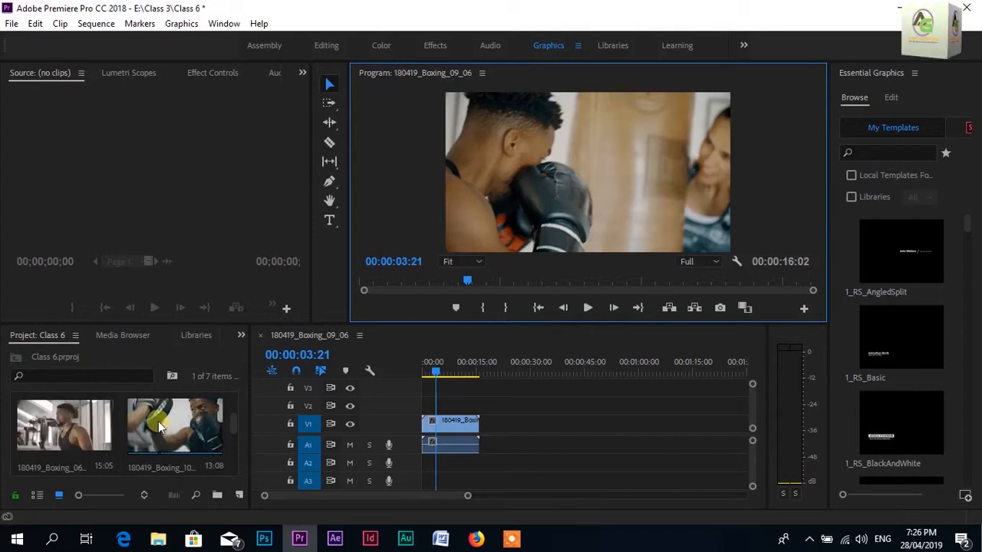
left_click_drag(158, 421, 471, 438)
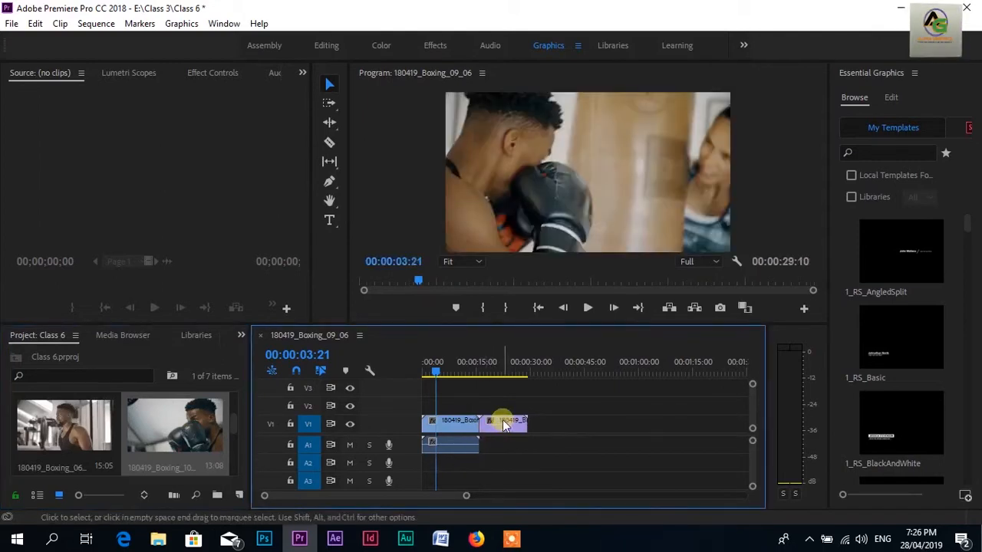
scroll(158, 433, "down", 3)
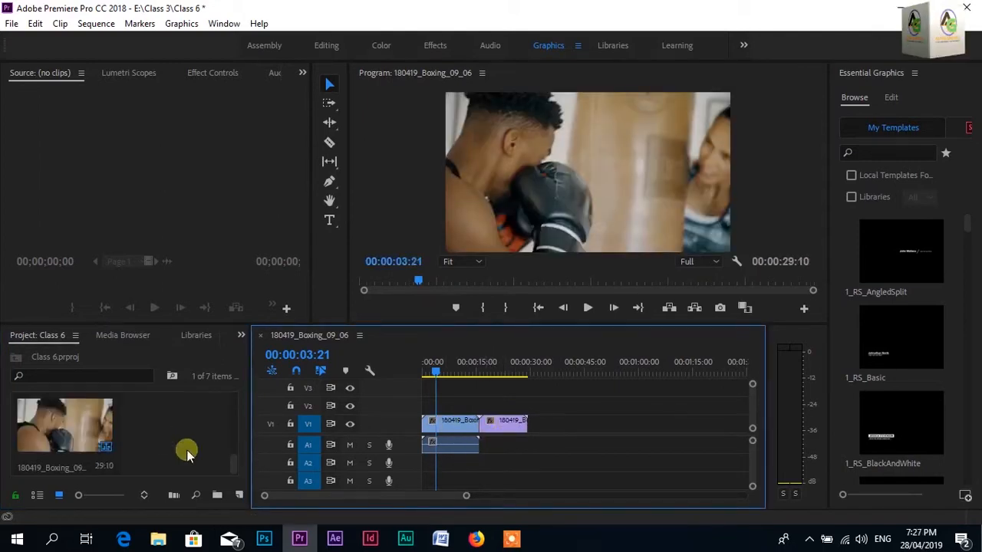
left_click(92, 429)
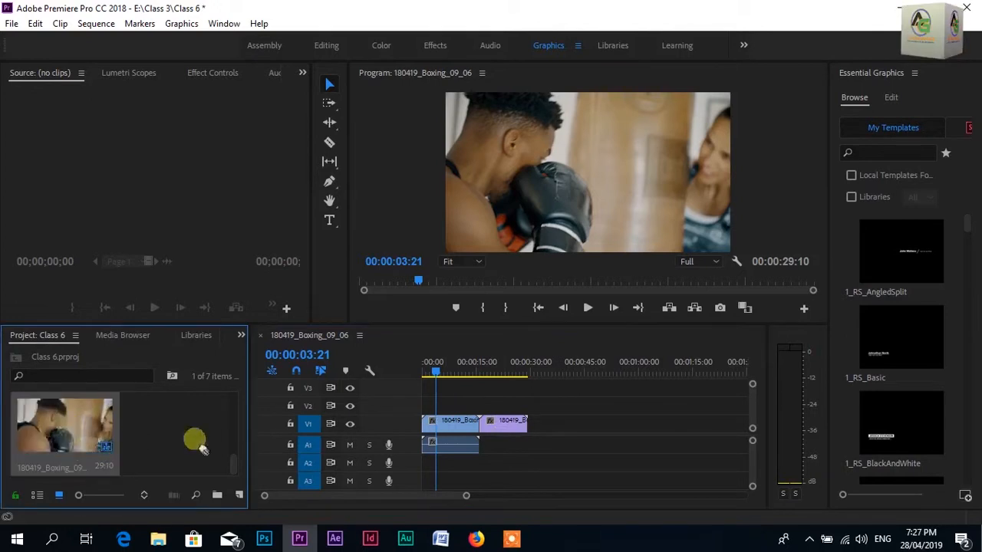
Step: Look through the project clips and append a second copy of 180419_Boxing_10_06 at the end of V1
scroll(102, 445, "up", 3)
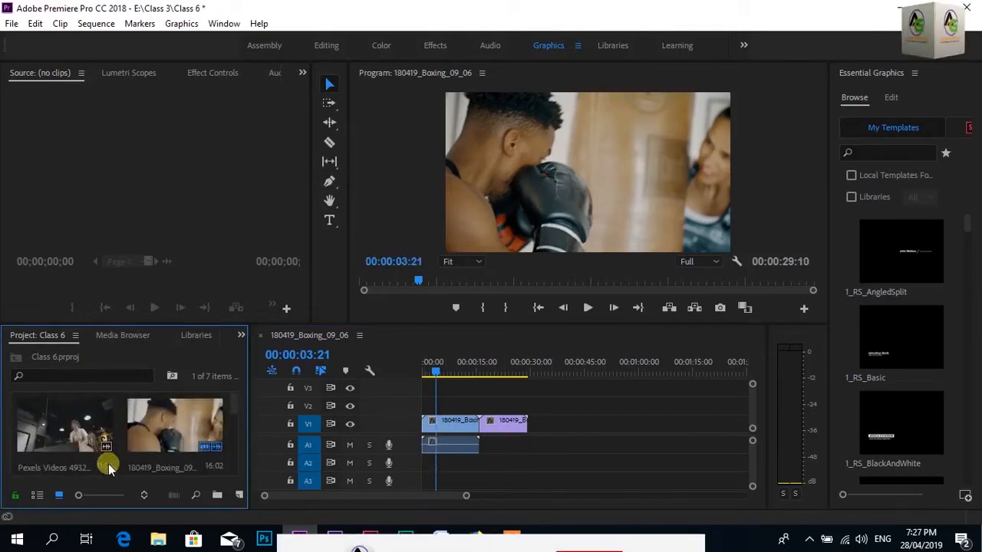
scroll(100, 444, "down", 3)
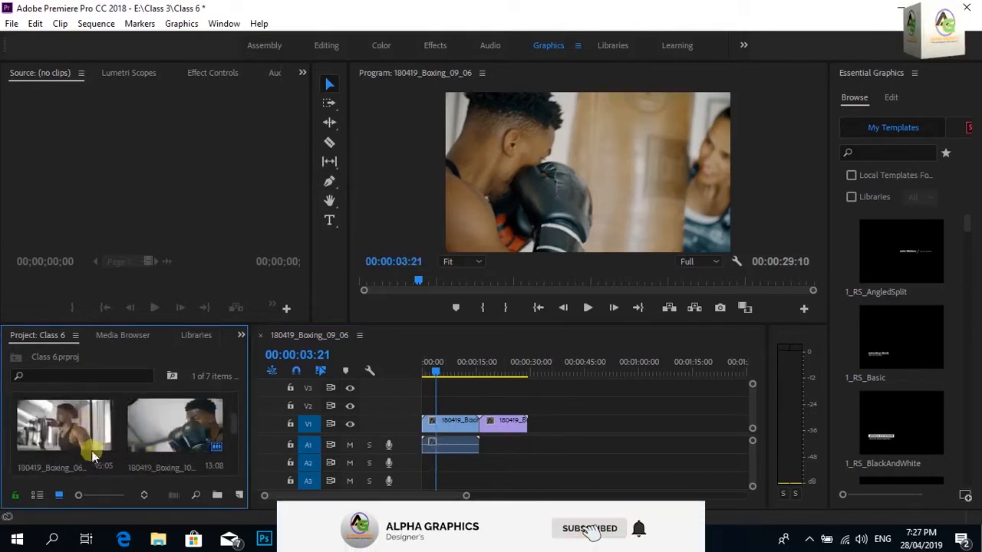
scroll(103, 446, "up", 3)
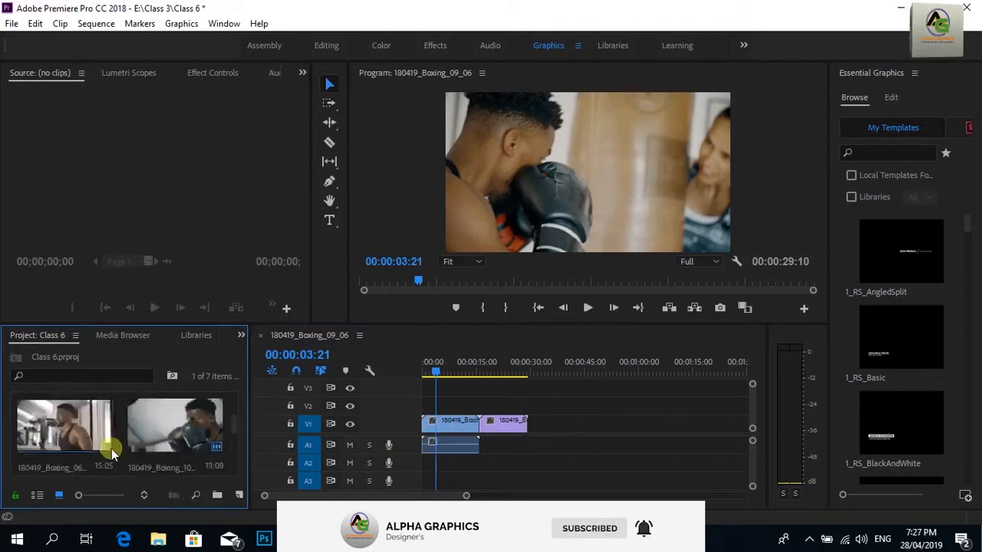
scroll(110, 450, "up", 1)
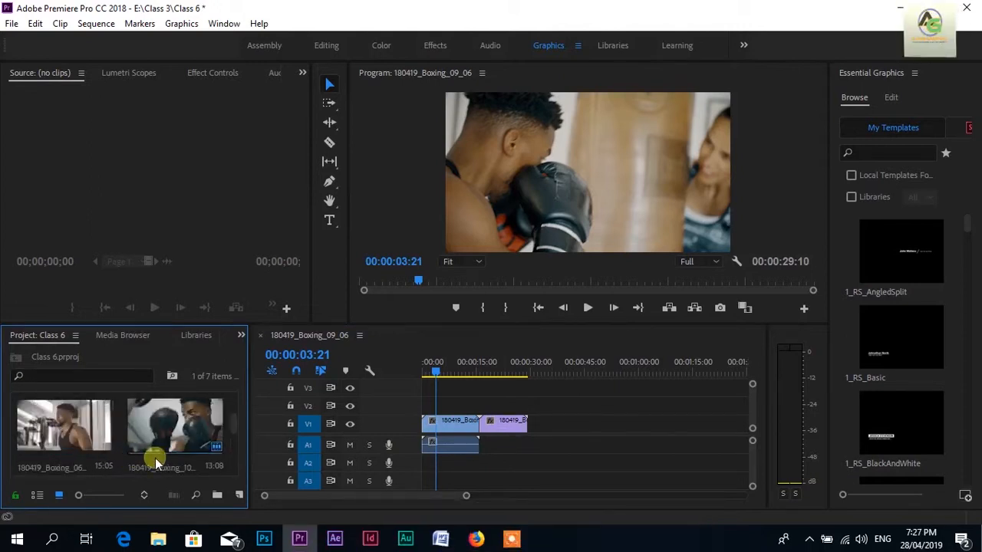
scroll(67, 449, "up", 1)
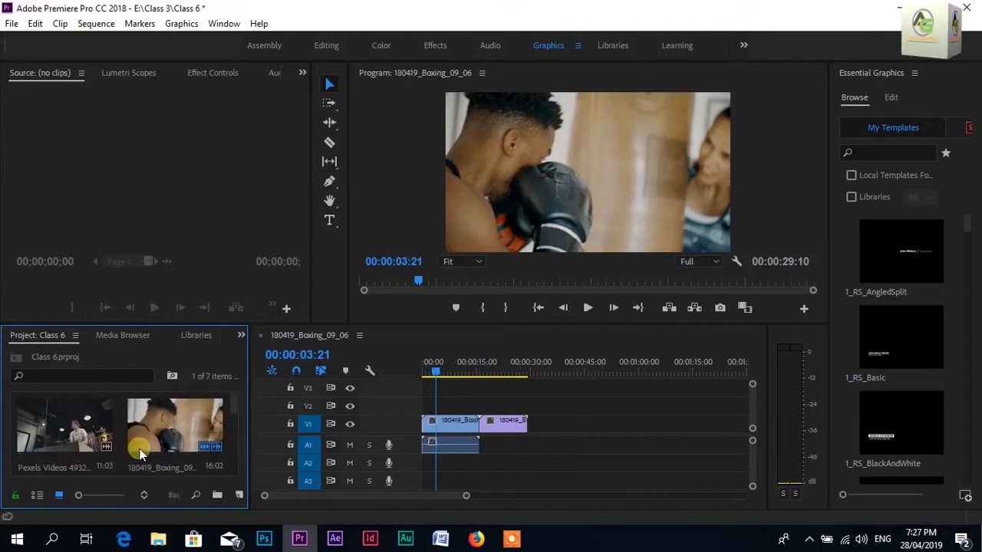
scroll(139, 454, "down", 1)
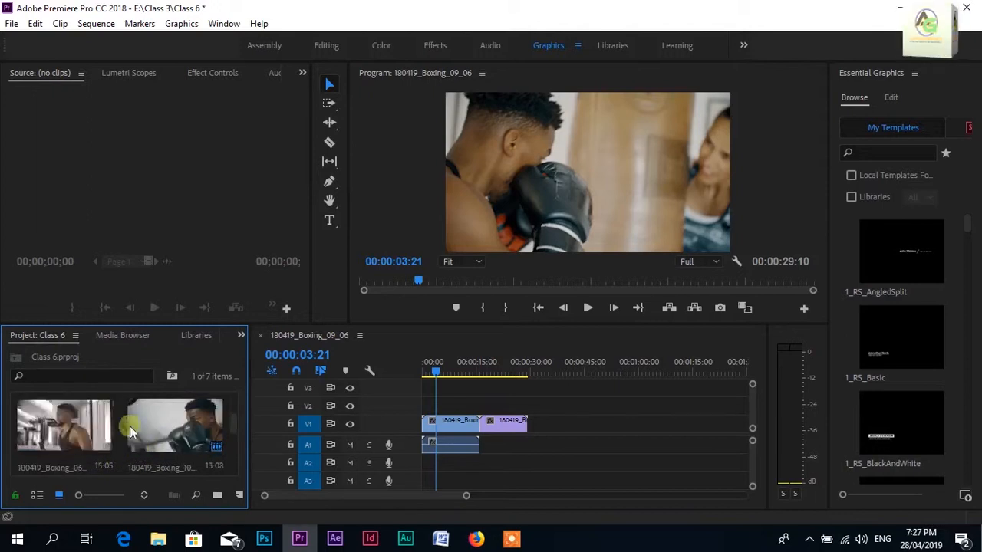
left_click_drag(171, 428, 550, 427)
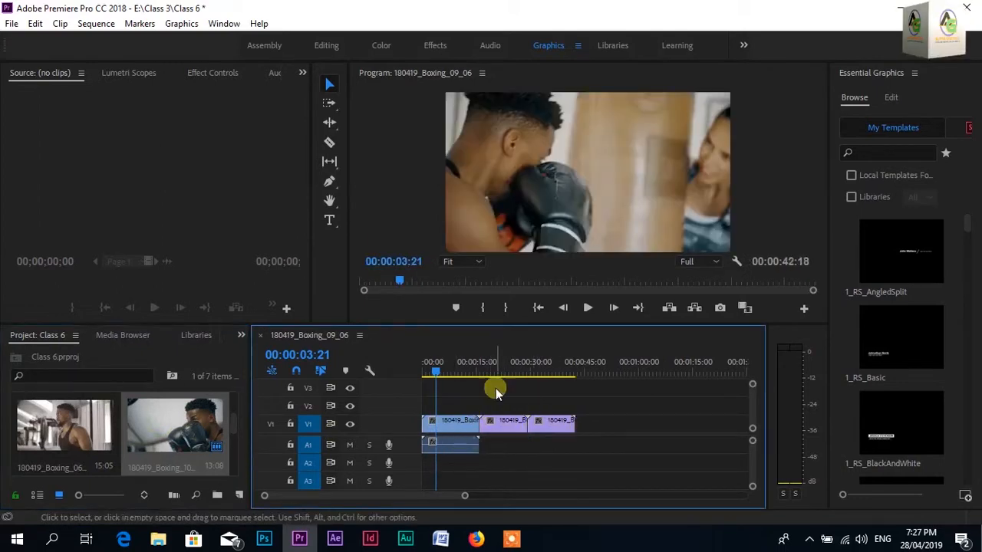
Step: Play the sequence into the second clip, stop it, and move the playhead back to about 00:00:01:10
left_click(589, 307)
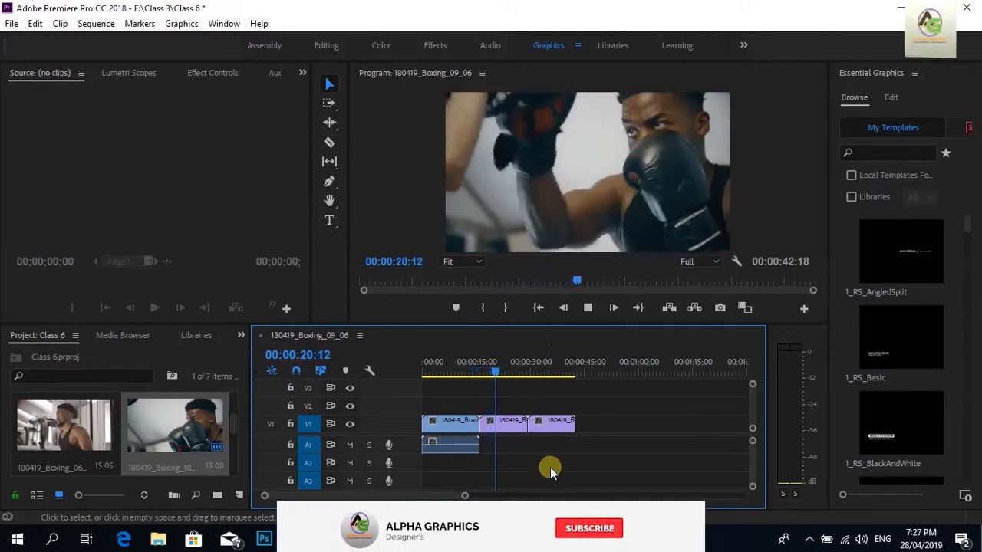
key("space")
left_click_drag(487, 369, 424, 389)
Step: Clear all the clips from the sequence so the timeline is empty
mouse_move(598, 467)
left_mouse_down()
mouse_move(438, 415)
mouse_move(460, 428)
left_mouse_up()
right_click(460, 428)
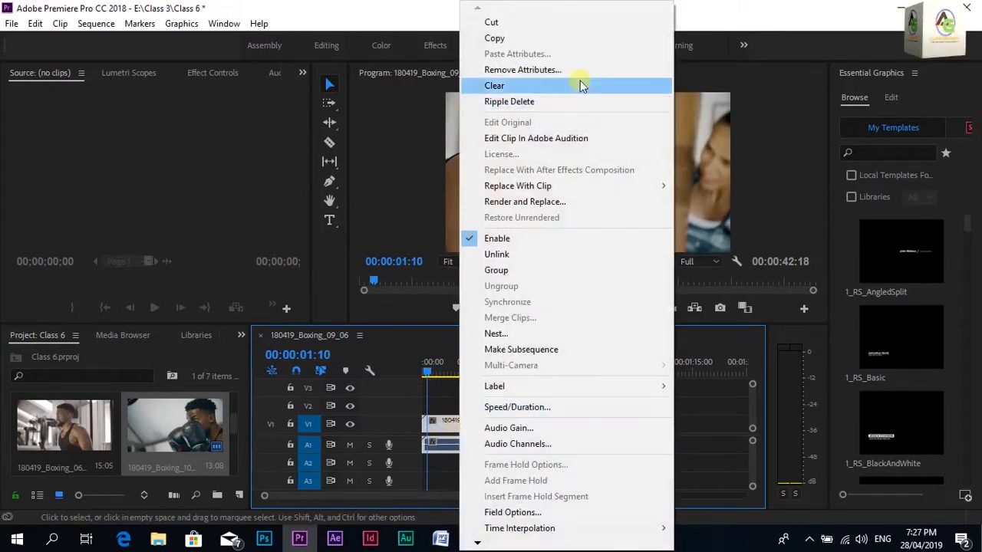
left_click(577, 82)
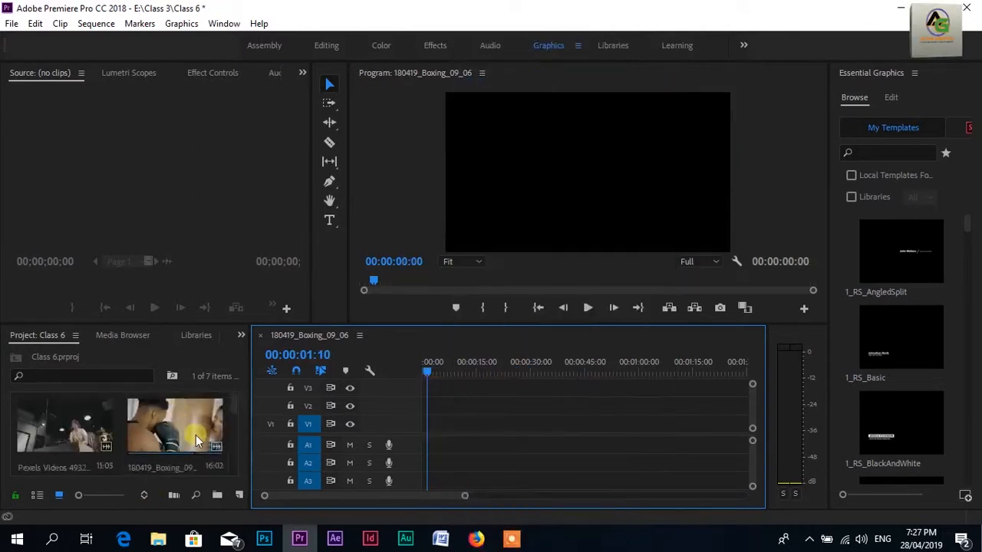
Step: Load 180419_Boxing_09_06 as the source clip and place it on V1 at the start of the sequence, with the playhead at 00:00:00:00
double_click(135, 451)
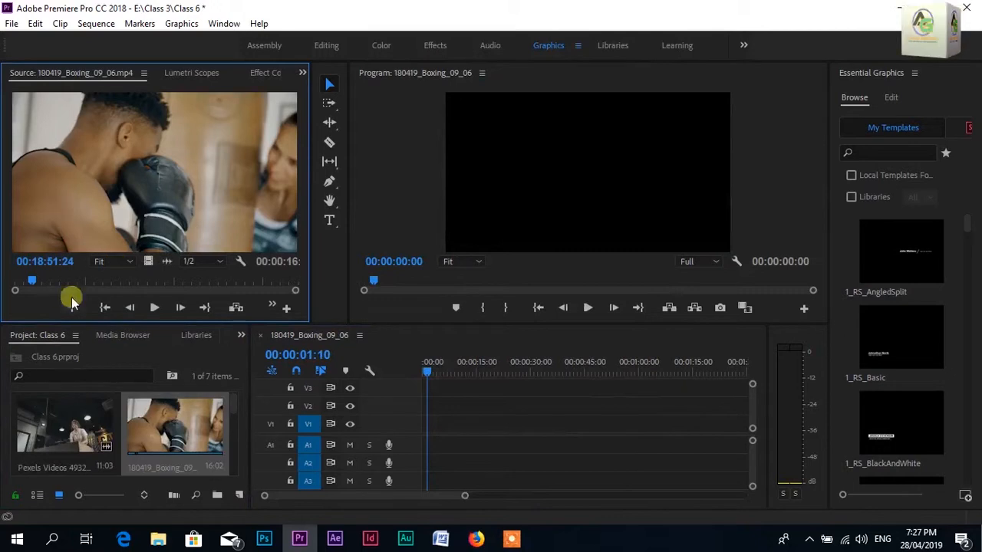
left_click(19, 282)
left_click_drag(18, 282, 24, 283)
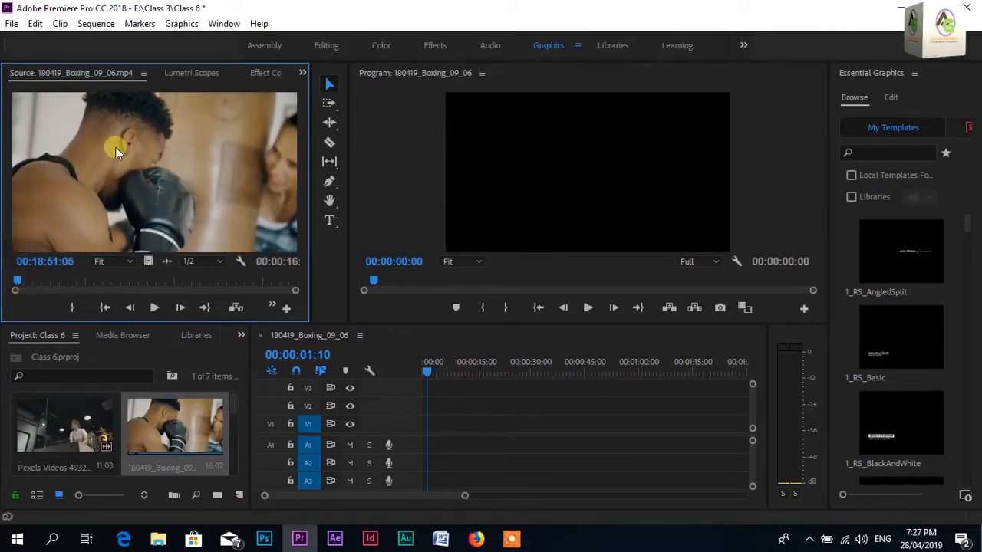
left_click_drag(119, 146, 429, 416)
left_click_drag(428, 367, 407, 368)
left_click_drag(445, 416, 429, 432)
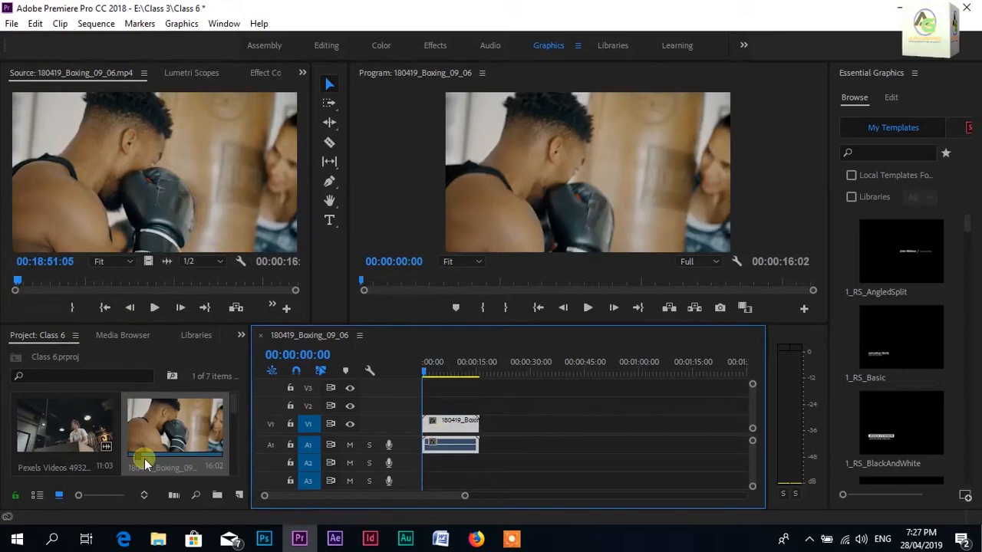
Step: Append 180419_Boxing_10_06 followed by 180419_Boxing_06_02 after the first clip on V1
scroll(178, 450, "down", 2)
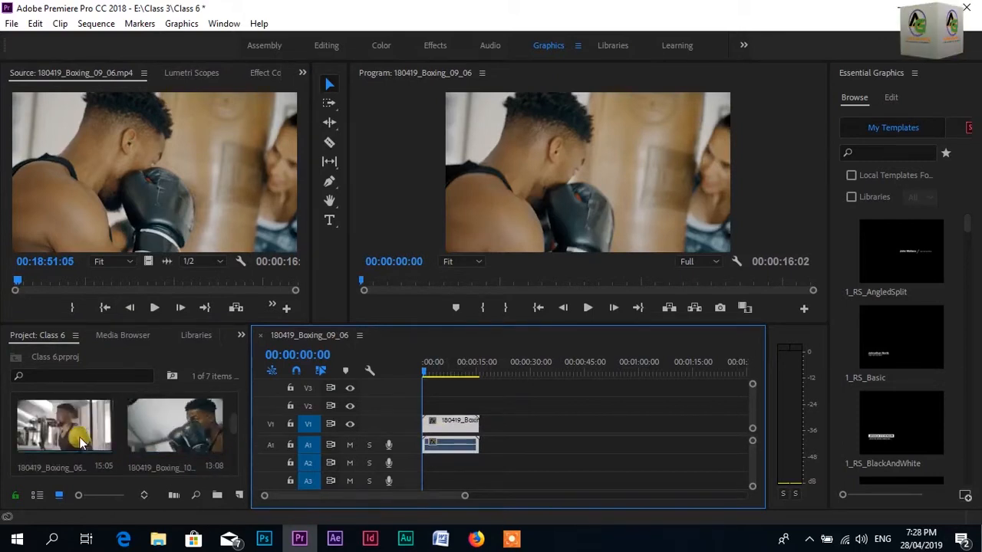
left_click(107, 445)
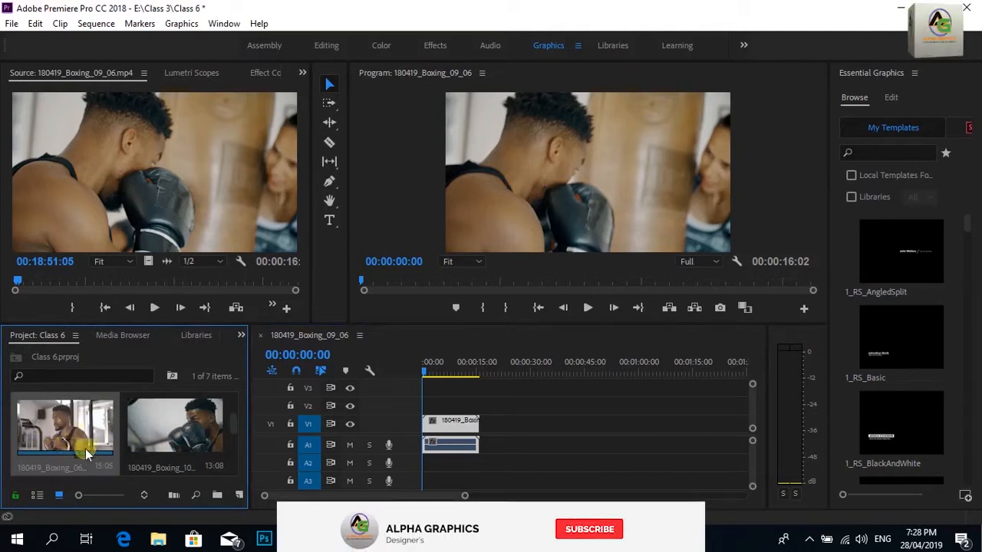
left_click_drag(153, 433, 538, 431)
Step: Move the playhead to 00:00:13:15 and trim the end of the first clip back to it
left_click_drag(426, 375, 462, 389)
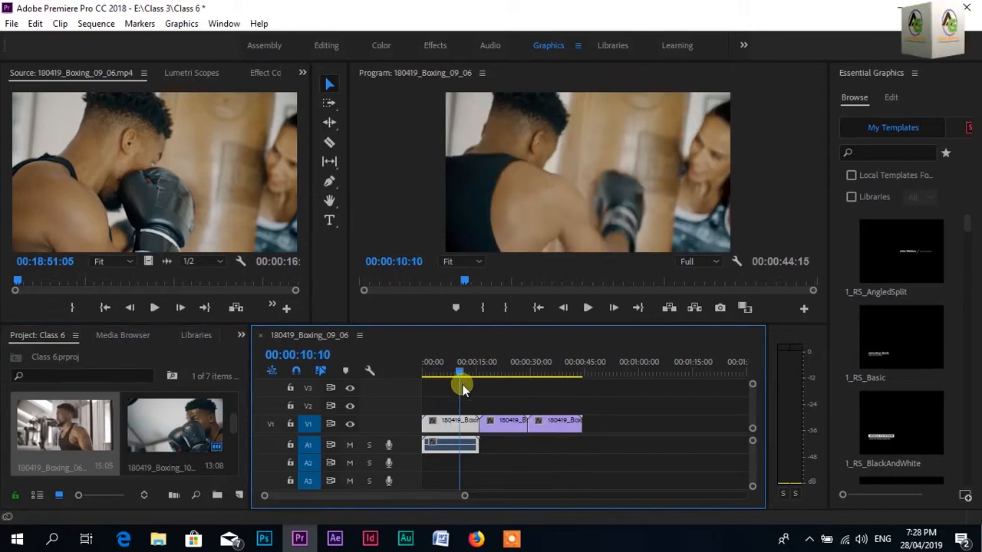
left_click_drag(464, 369, 472, 411)
left_click(479, 441)
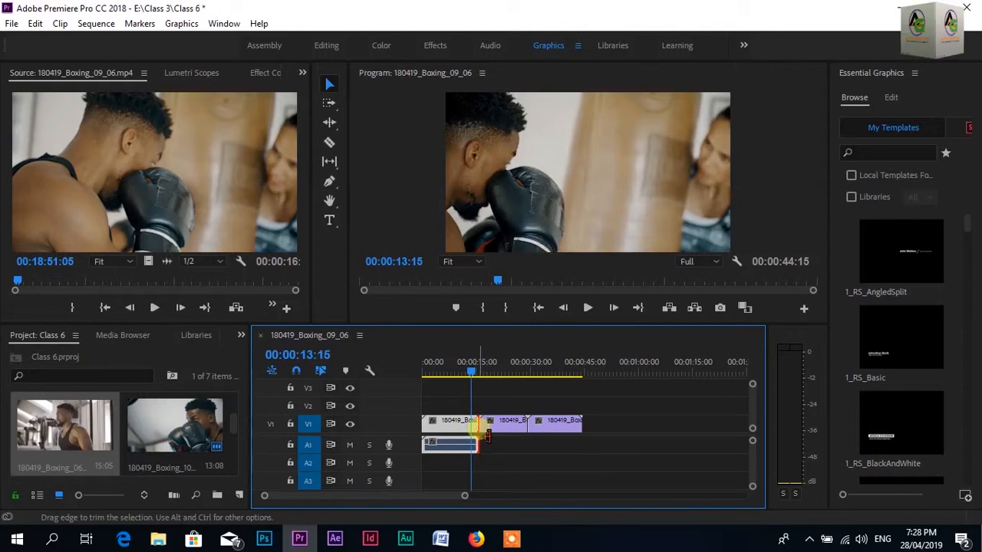
left_click_drag(484, 436, 470, 437)
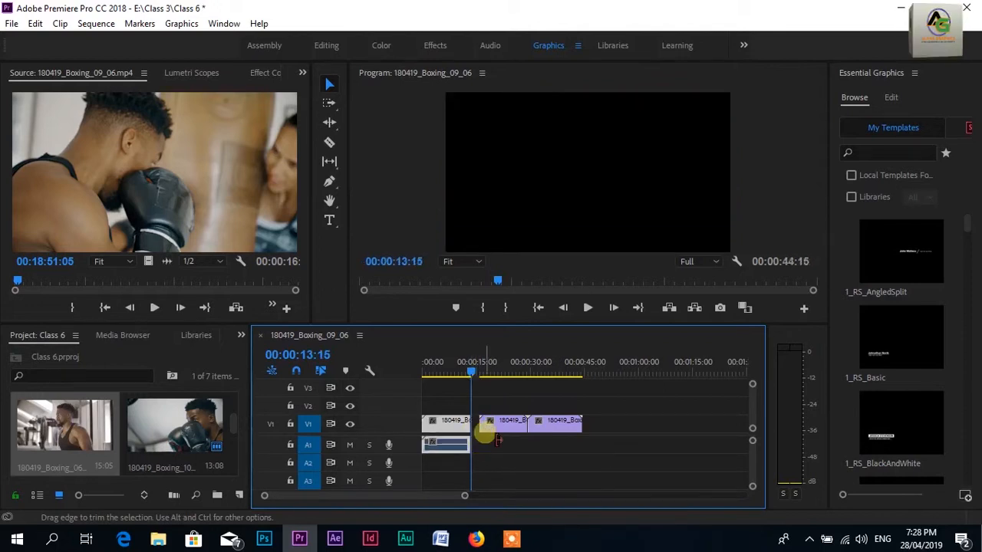
Step: Try closing the gap by moving 180419_Boxing_10_06 against the trimmed first clip, and undo the move
left_click_drag(465, 497, 440, 497)
left_click_drag(527, 373, 535, 374)
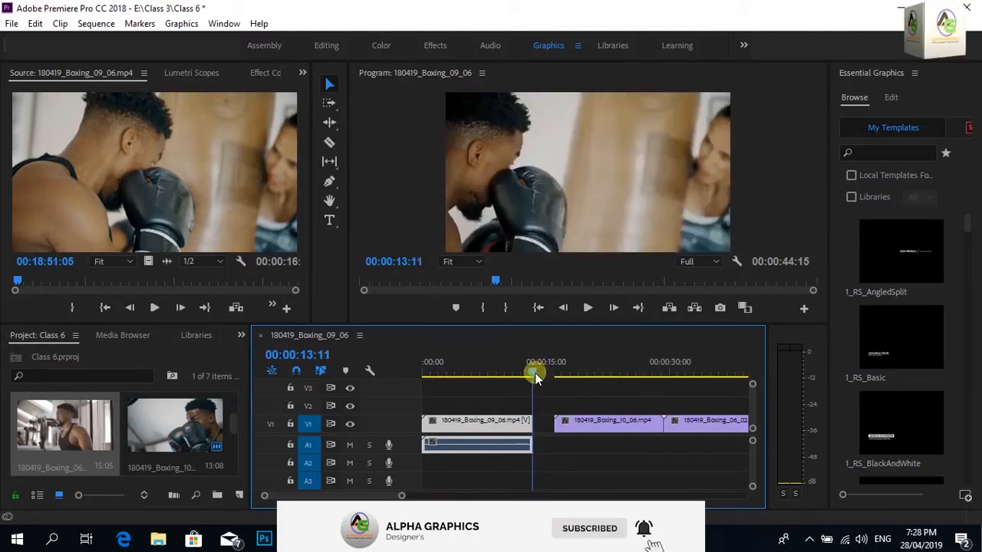
left_click(572, 428)
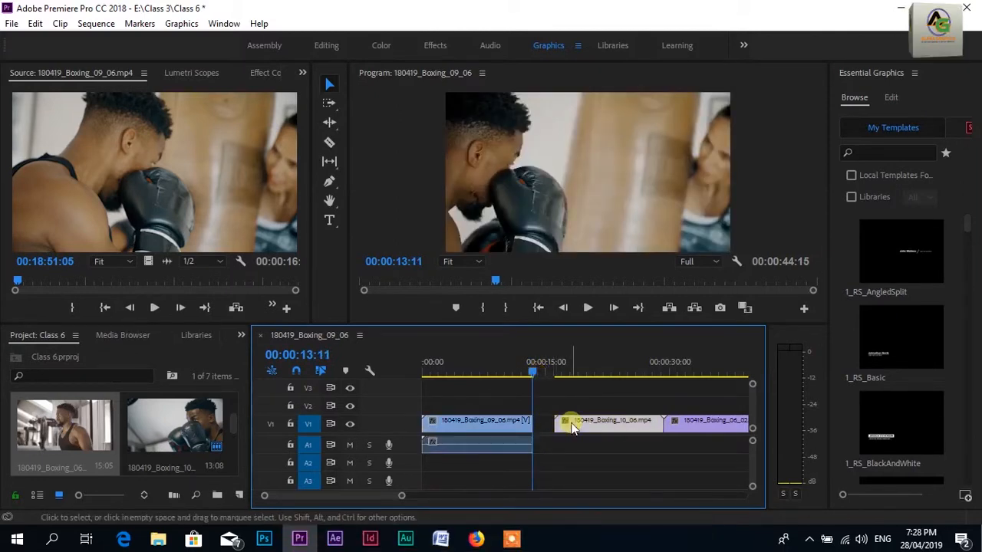
left_click_drag(532, 367, 561, 373)
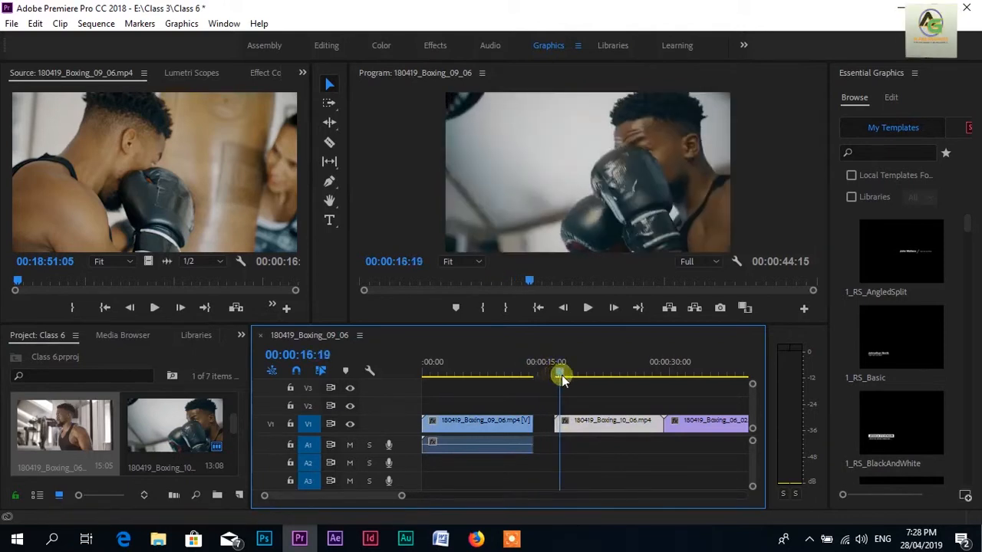
left_click_drag(587, 430, 567, 428)
left_click_drag(565, 371, 526, 379)
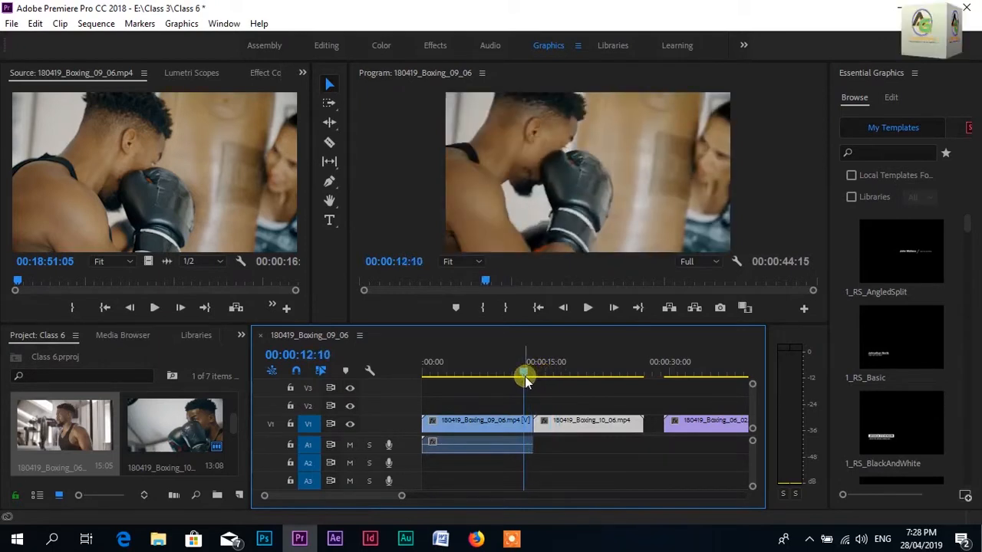
key("ctrl+z")
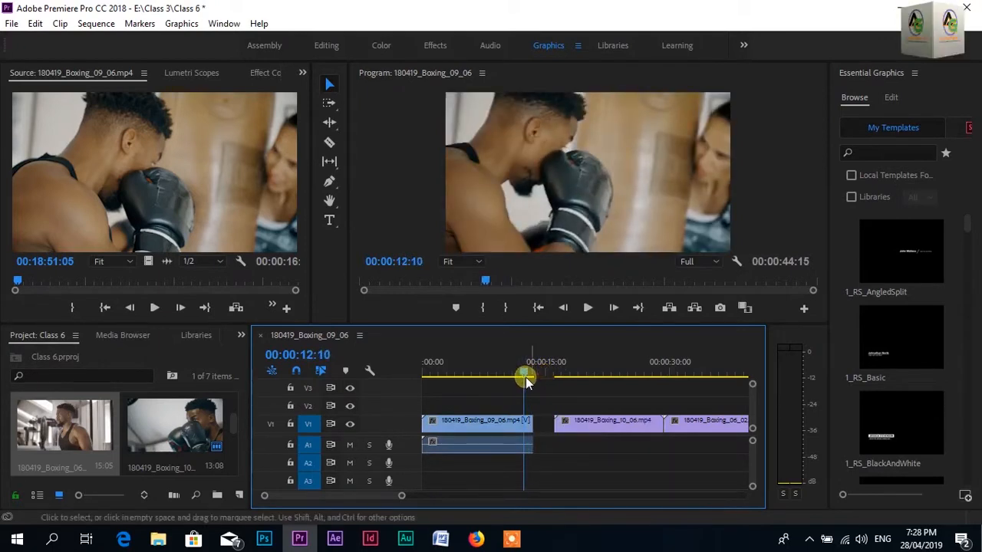
Step: Extend the first clip's end back to the second clip and trim it again to 00:00:12:10
left_click_drag(534, 442, 568, 440)
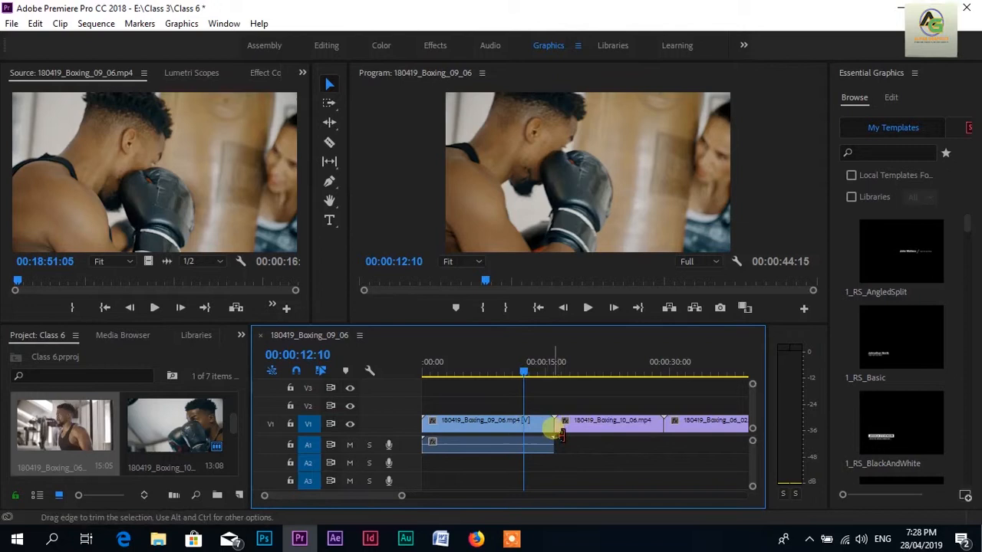
left_click(560, 434)
left_click_drag(560, 434, 534, 442)
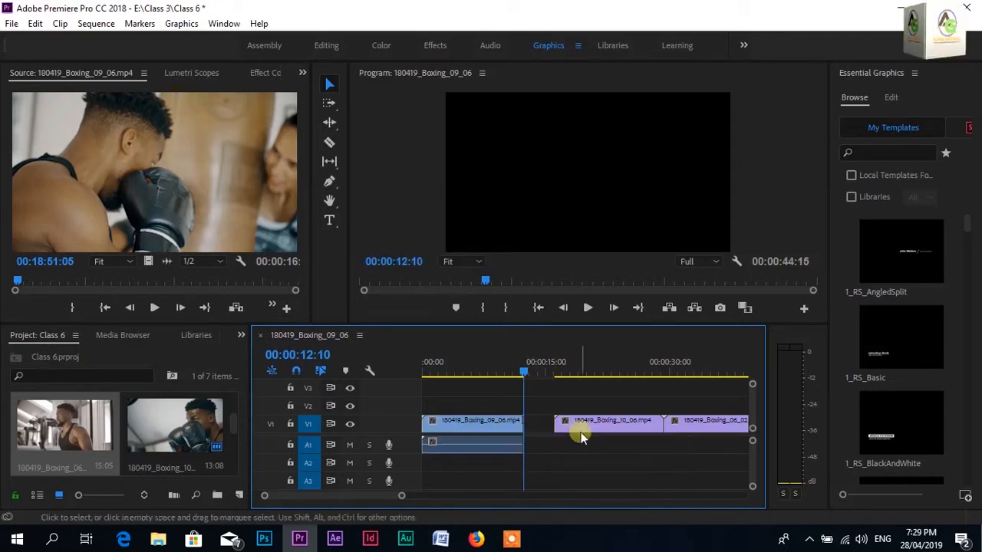
Step: Scrub across the gap into 180419_Boxing_10_06 and back to 00:00:11:00, and extend the first clip's end to meet the second clip
left_click(580, 426)
left_click(522, 370)
left_click_drag(522, 370, 571, 376)
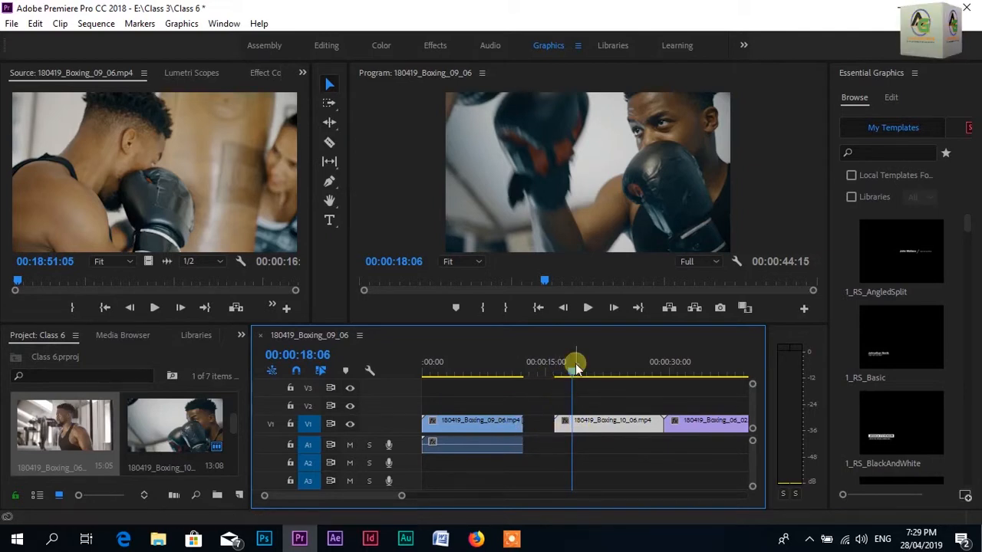
left_click_drag(567, 373, 511, 390)
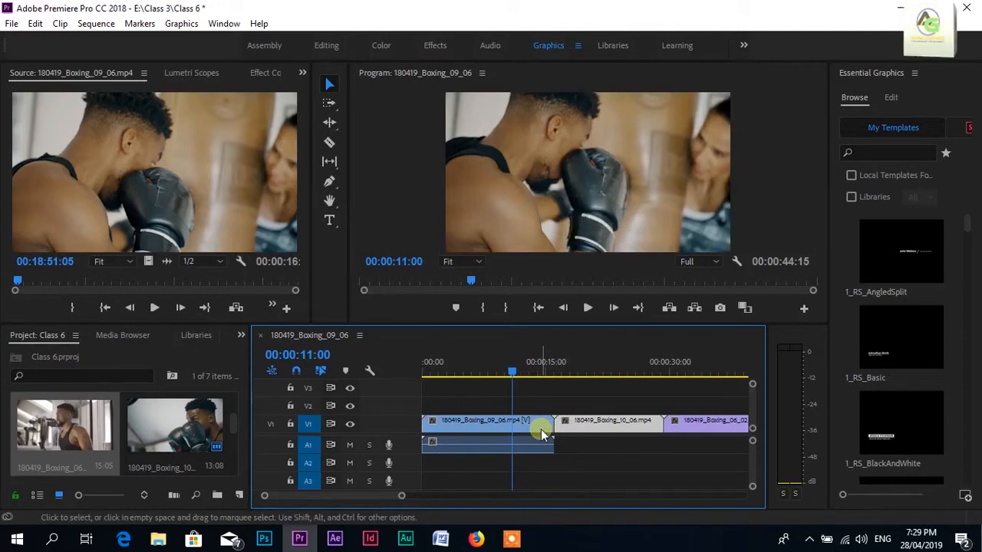
left_click_drag(522, 427, 553, 427)
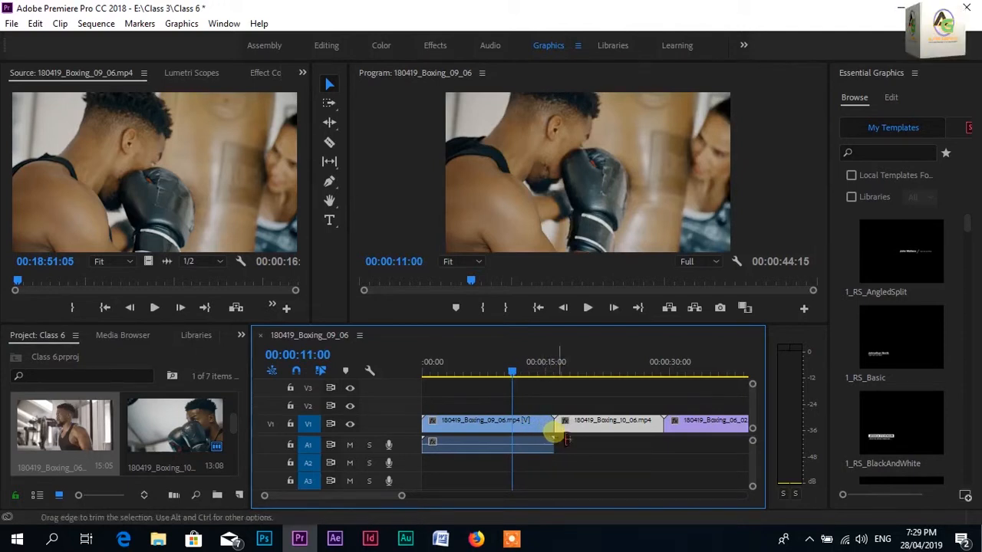
Step: Choose the Ripple Edit Tool and shorten the end of the first clip by about 3 seconds, pulling the following clips along
left_click(331, 122)
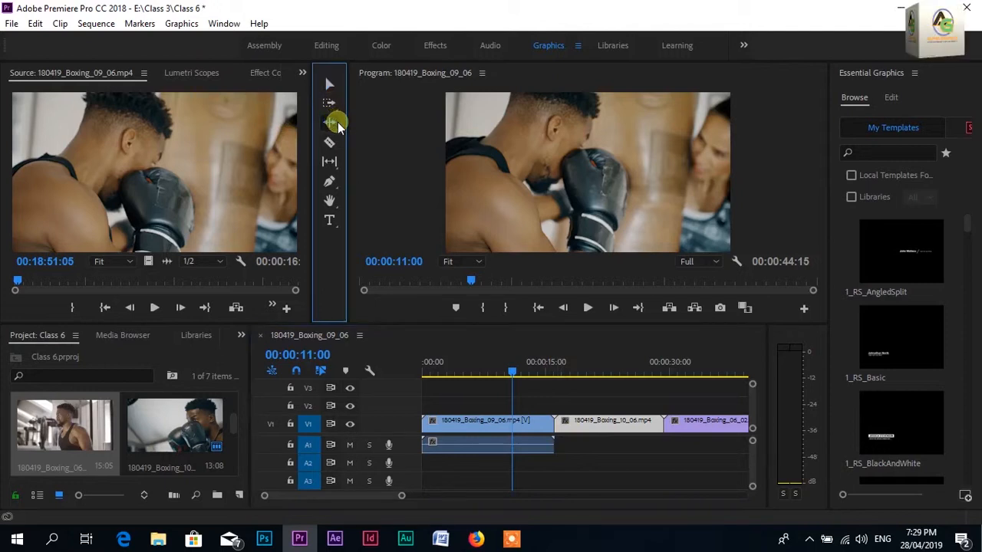
left_click(337, 128)
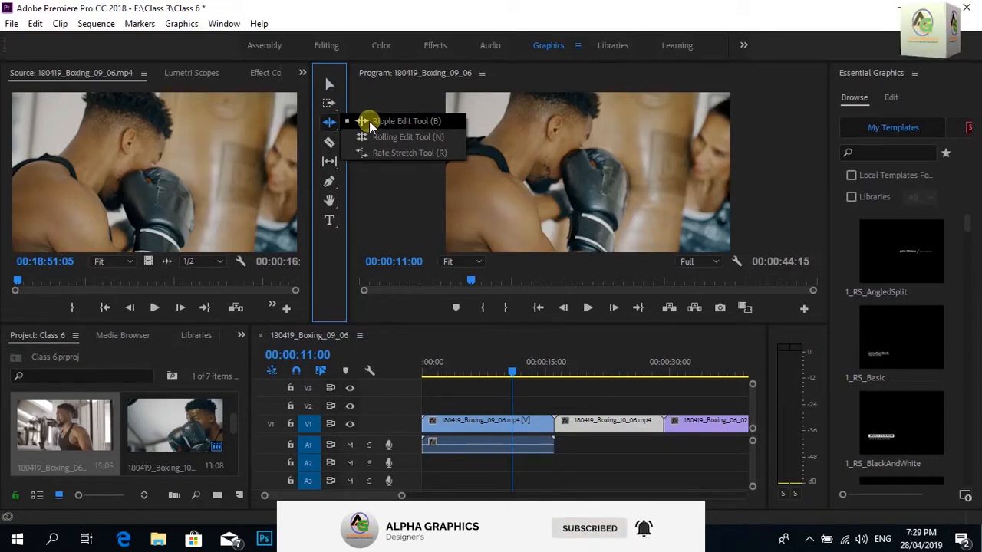
left_click(369, 123)
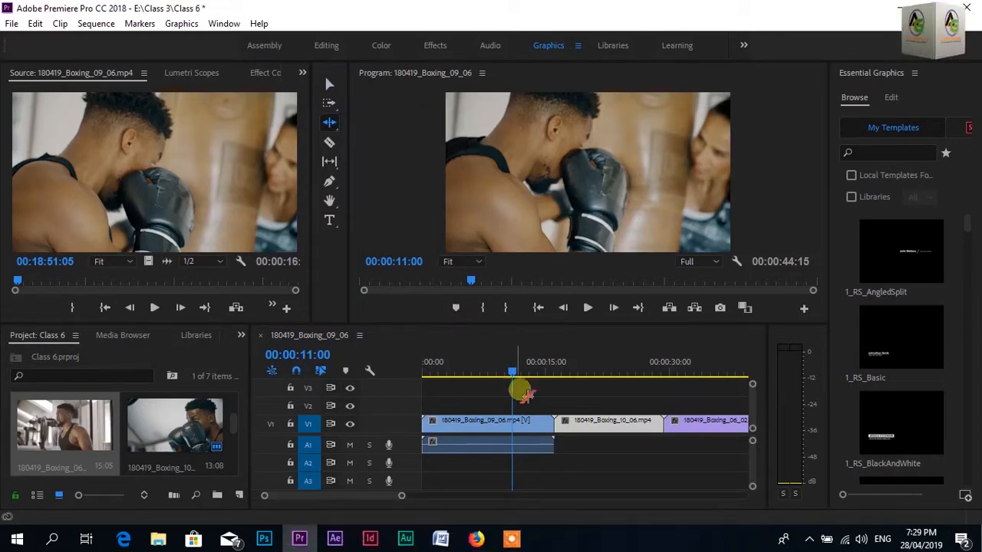
left_click(561, 432)
left_click_drag(562, 432, 534, 436)
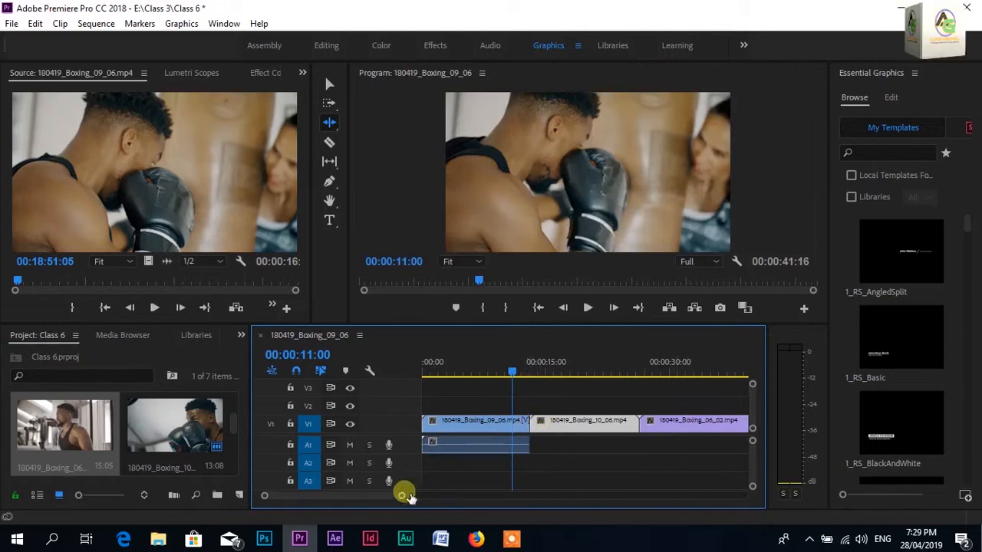
Step: Narrow the Essential Graphics and audio meter areas to widen the timeline
left_click(835, 338)
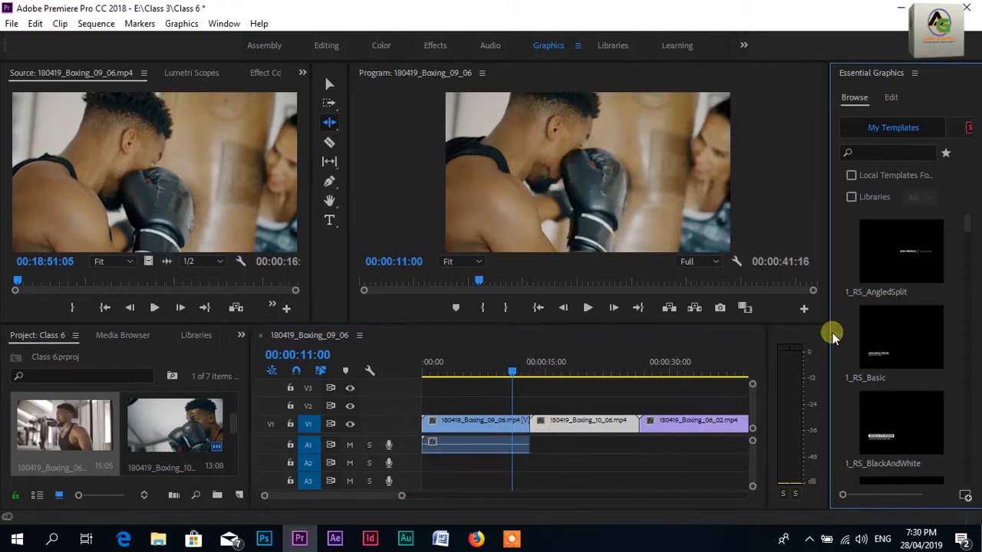
left_click_drag(835, 337, 877, 339)
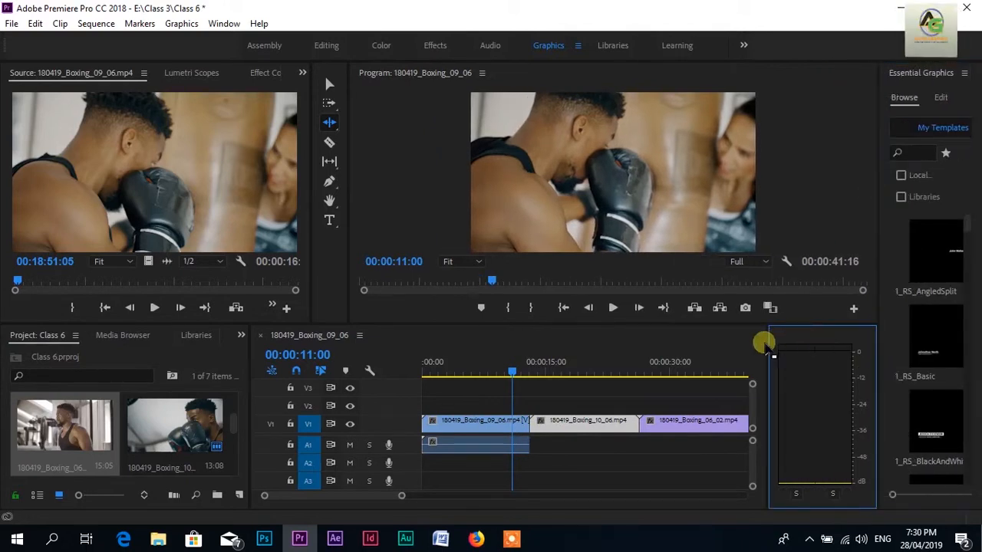
left_click_drag(769, 347, 843, 349)
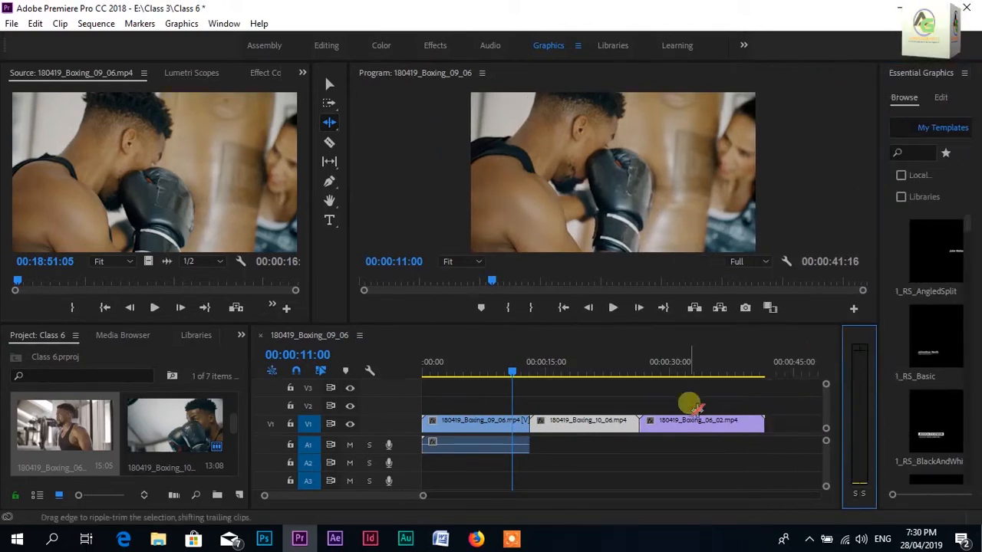
Step: Scrub to the sequence end at 00:00:44:11 and ripple-trim about 3 seconds off the end of 180419_Boxing_09_06
left_click_drag(511, 372, 729, 411)
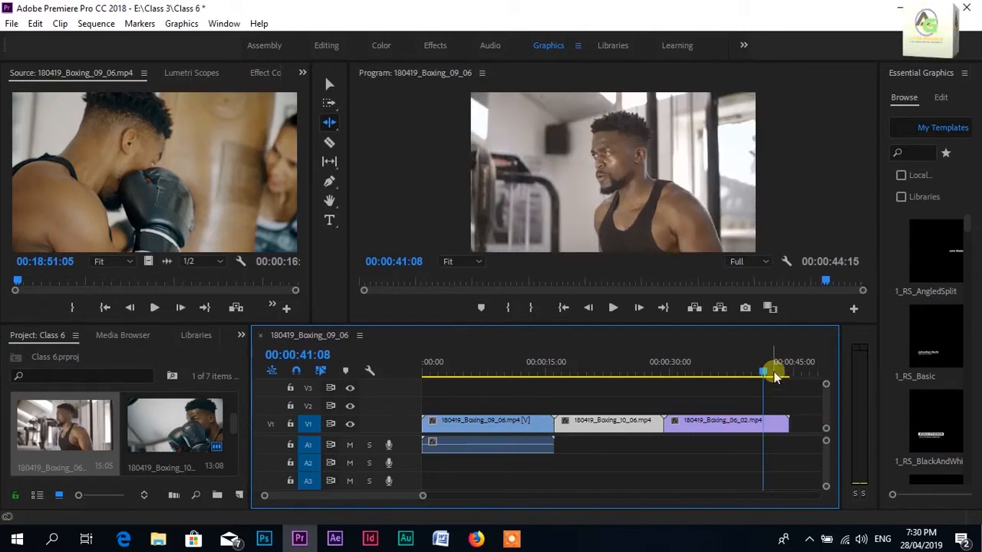
left_click_drag(767, 370, 789, 373)
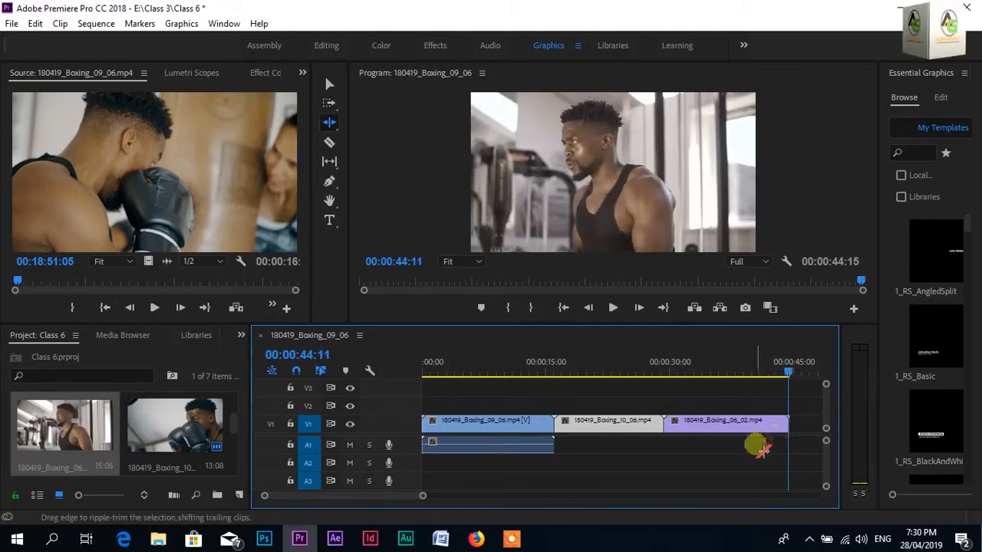
left_click(562, 433)
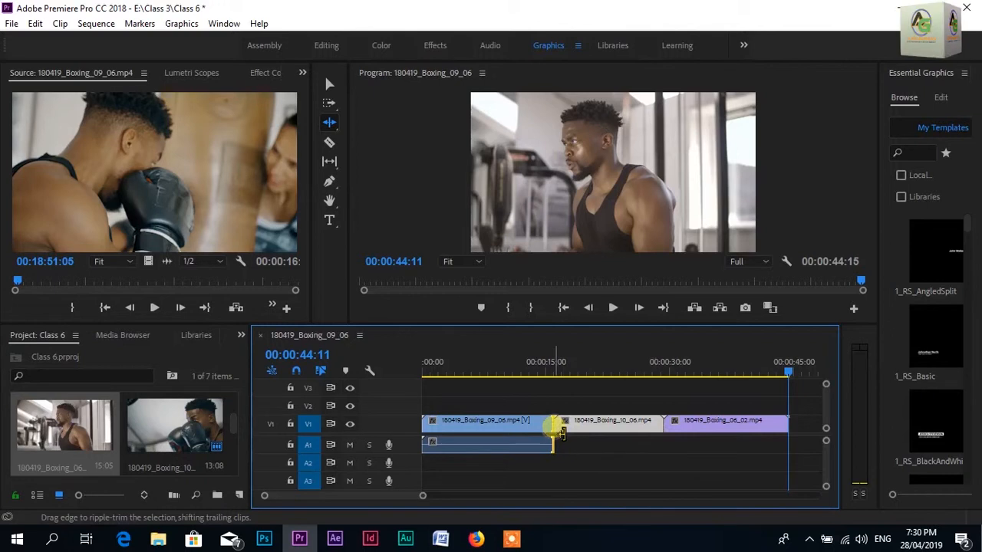
left_click_drag(562, 432, 535, 441)
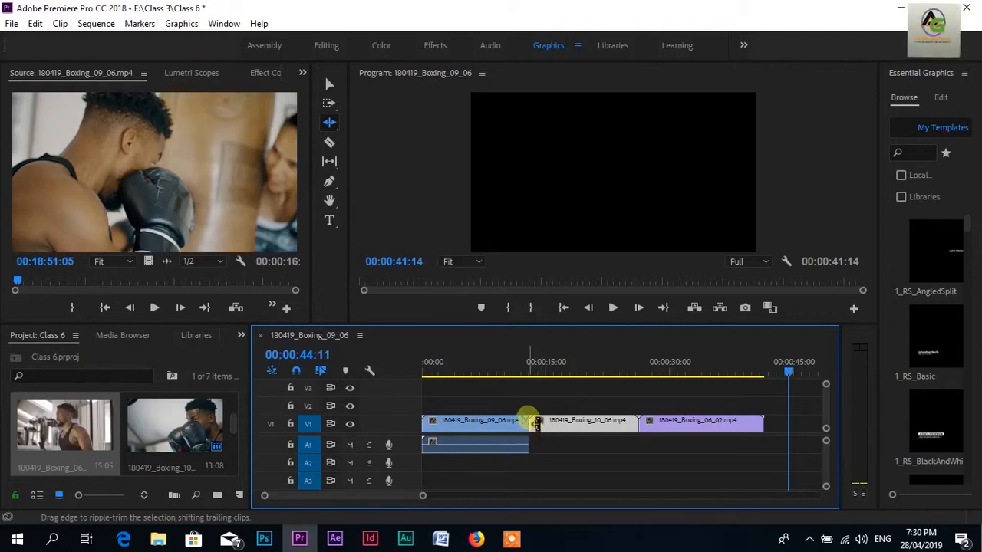
mouse_move(549, 434)
left_mouse_down()
mouse_move(539, 430)
mouse_move(558, 431)
mouse_move(541, 431)
left_mouse_up()
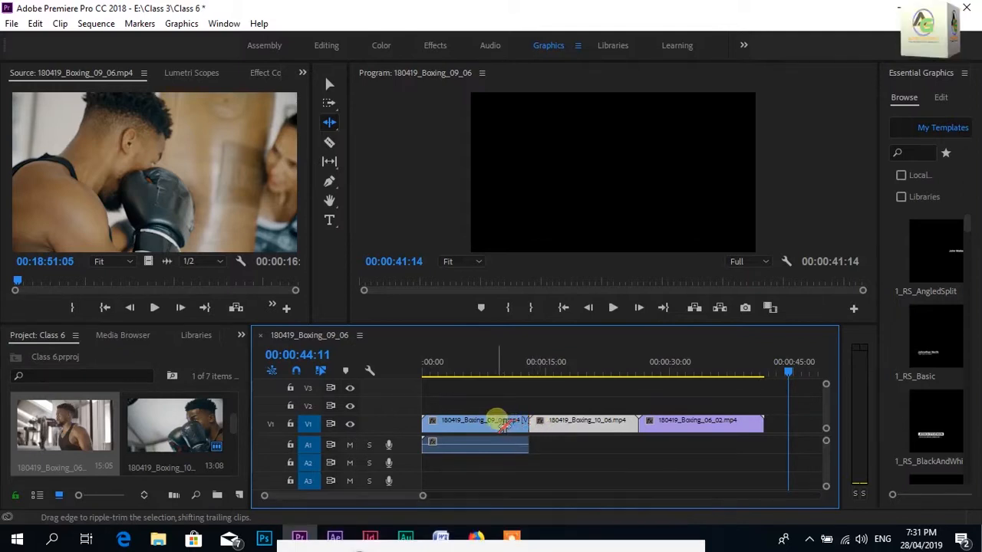
Step: Delete all three clips from the sequence and choose the Rolling Edit Tool
left_click(332, 83)
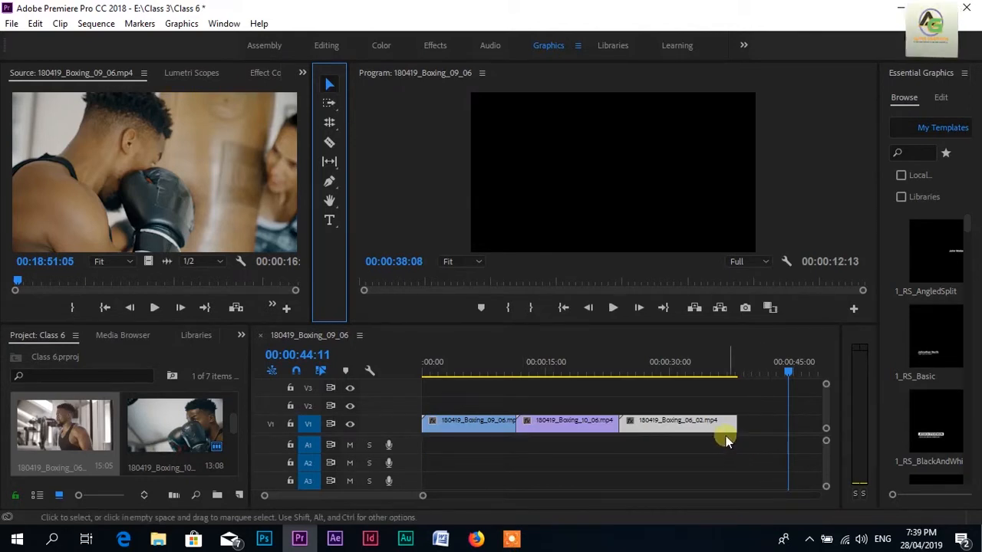
left_click_drag(745, 451, 403, 410)
key("Delete")
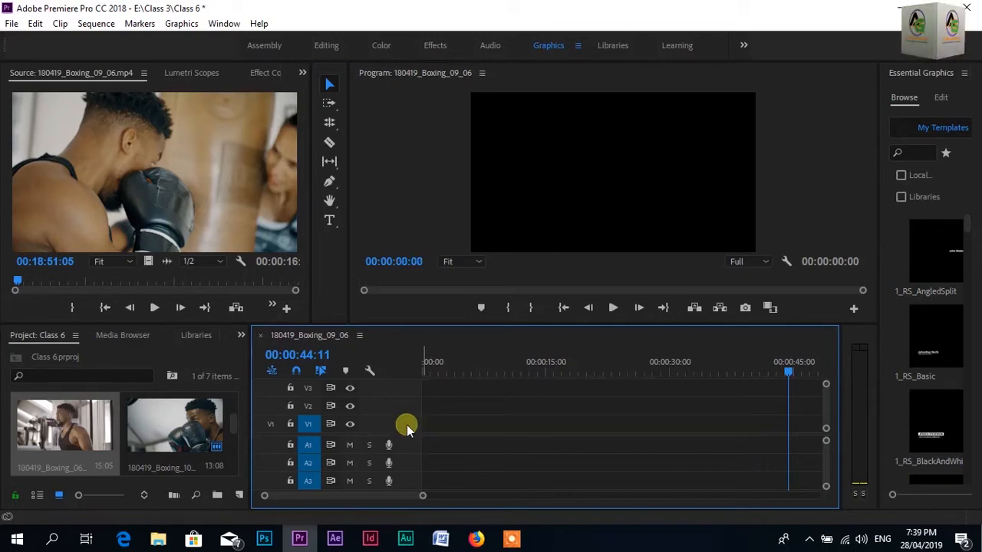
left_click(332, 123)
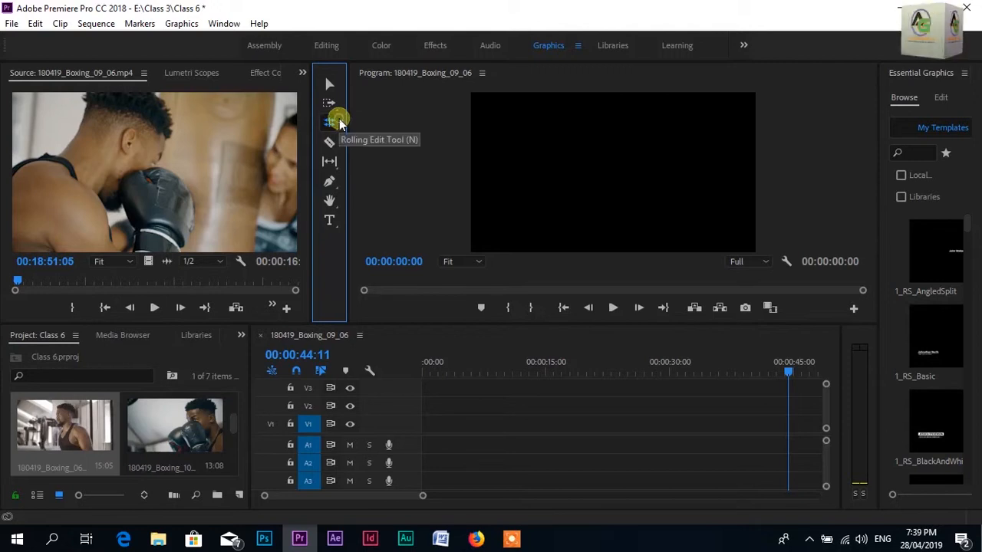
Step: Switch to the Selection tool and open 180419_Boxing_10_06.mp4 in the Source monitor
left_click(335, 124)
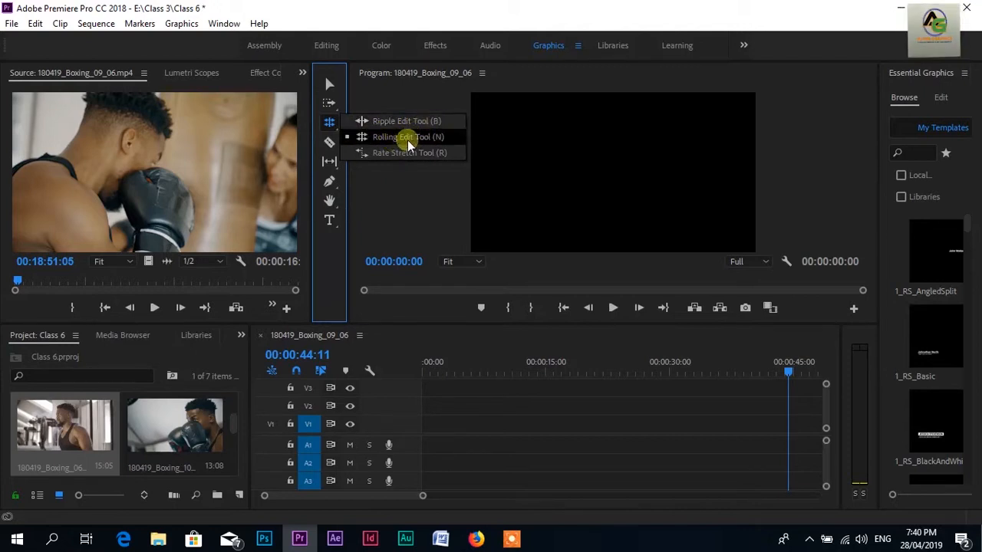
left_click(326, 86)
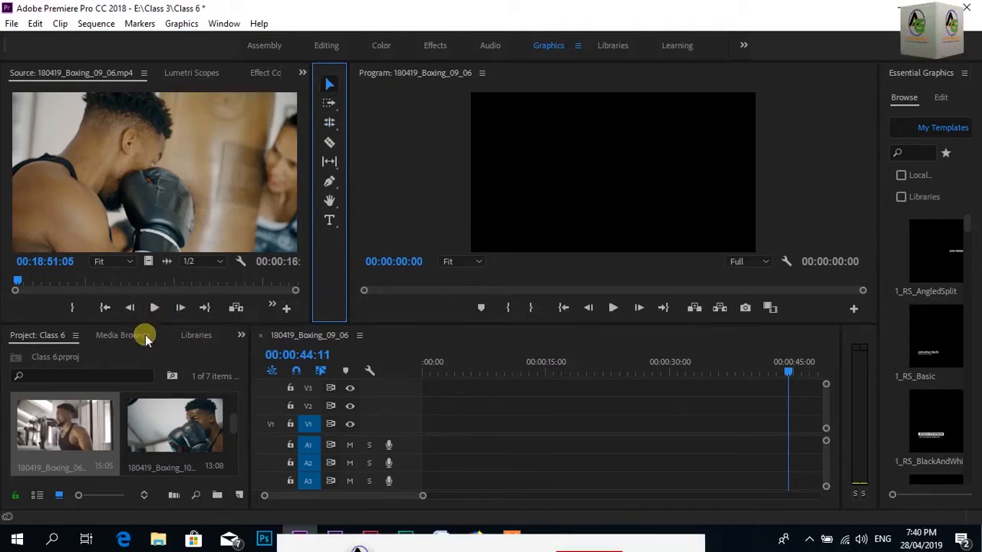
double_click(173, 428)
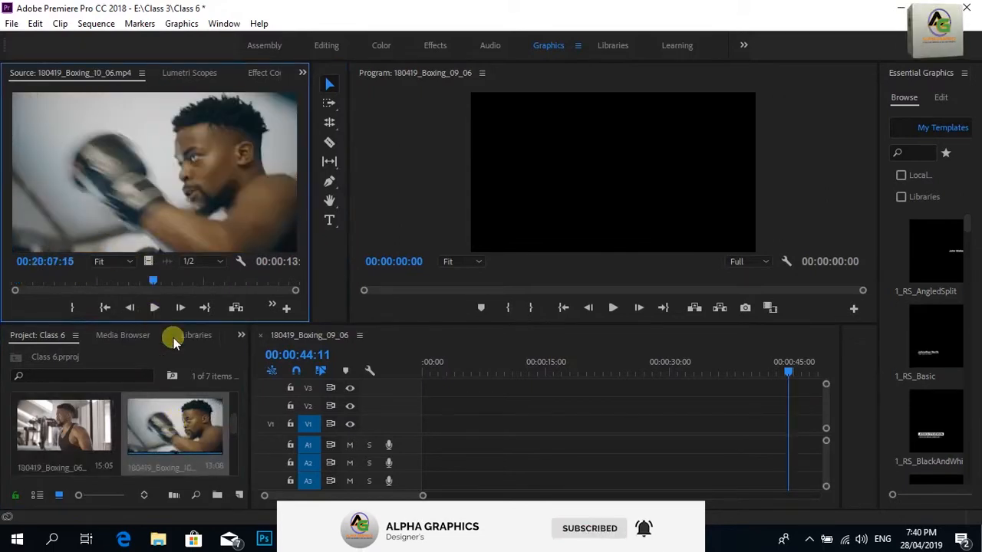
Step: Play 180419_Boxing_10_06 from its start and try to mark the beginning of an excerpt
left_click_drag(151, 294, 13, 281)
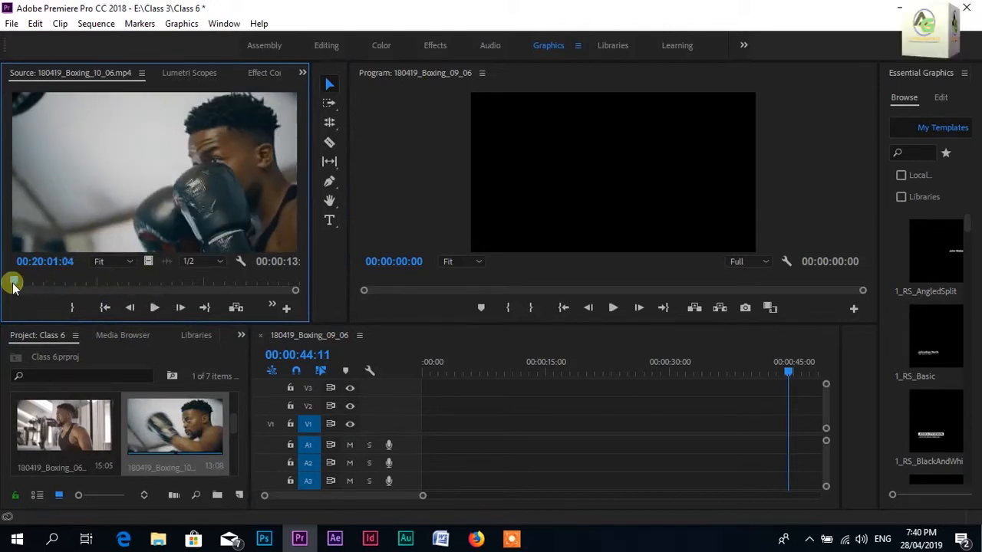
left_click(154, 307)
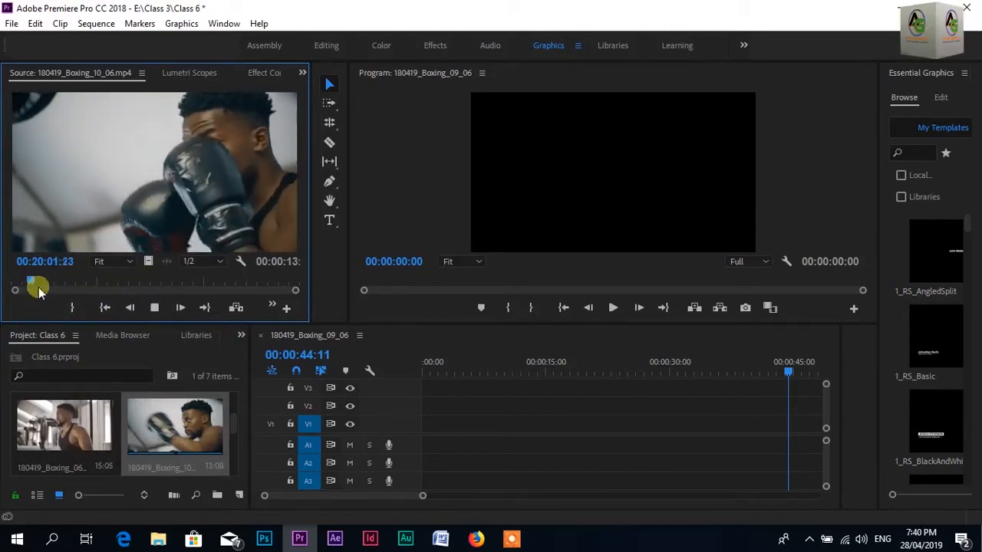
left_click_drag(44, 285, 17, 290)
left_click(155, 307)
left_click(73, 308)
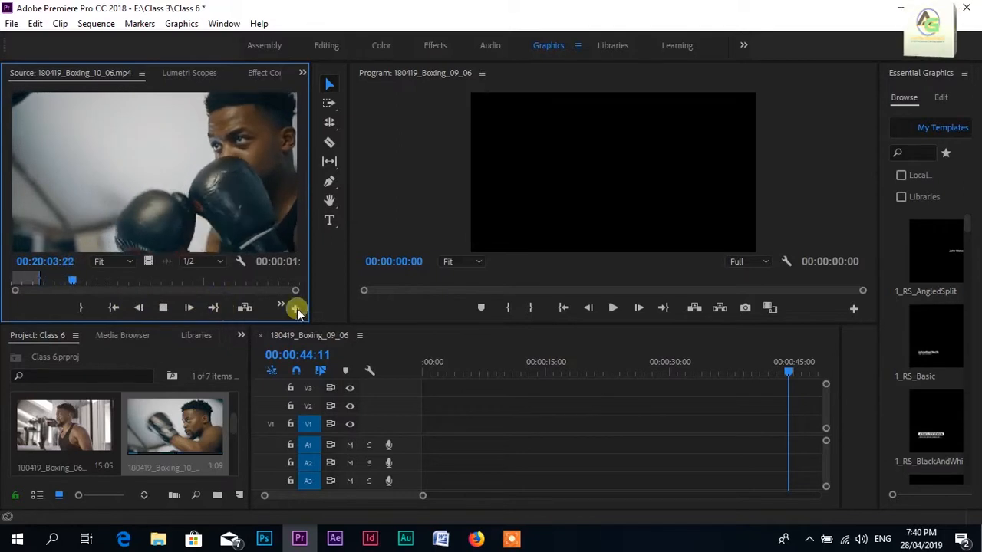
left_click(163, 307)
Step: Widen the Source monitor and clear the clip's In and Out points
left_click_drag(307, 272, 336, 272)
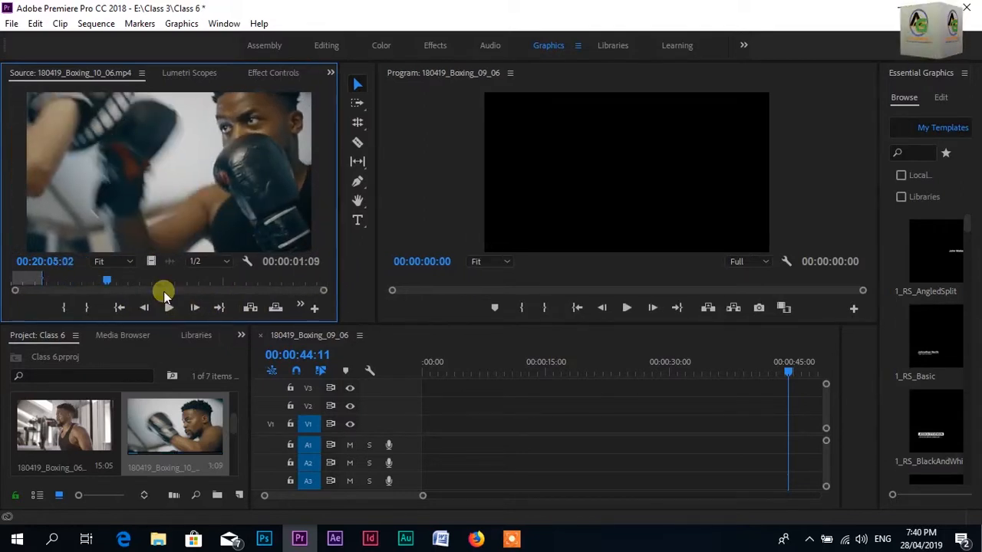
key("ctrl+shift+x")
Step: Mark a 00:00:03:05 excerpt of 180419_Boxing_10_06 starting about 1 second in, and place it at the start of V1
left_click_drag(105, 277, 11, 292)
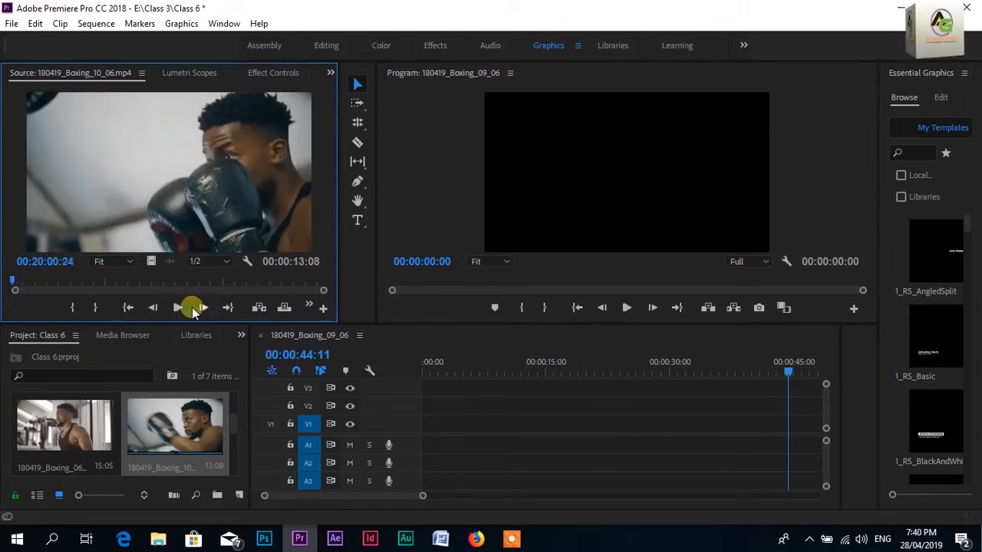
left_click(176, 309)
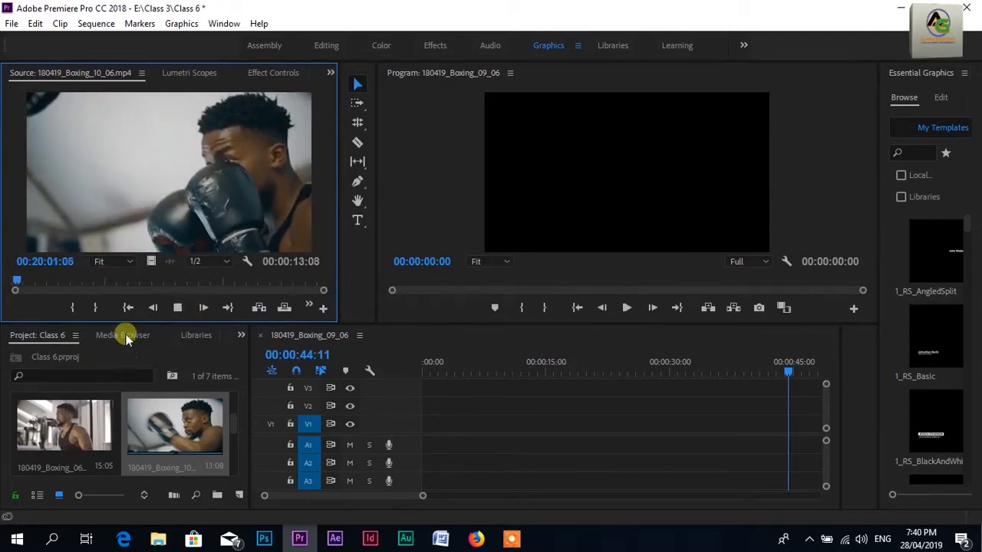
left_click(73, 308)
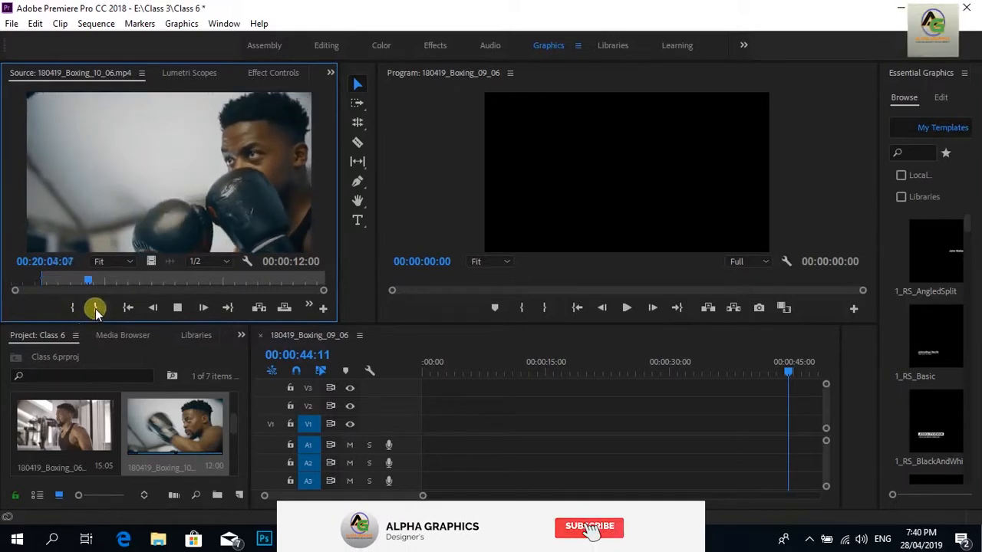
left_click(95, 308)
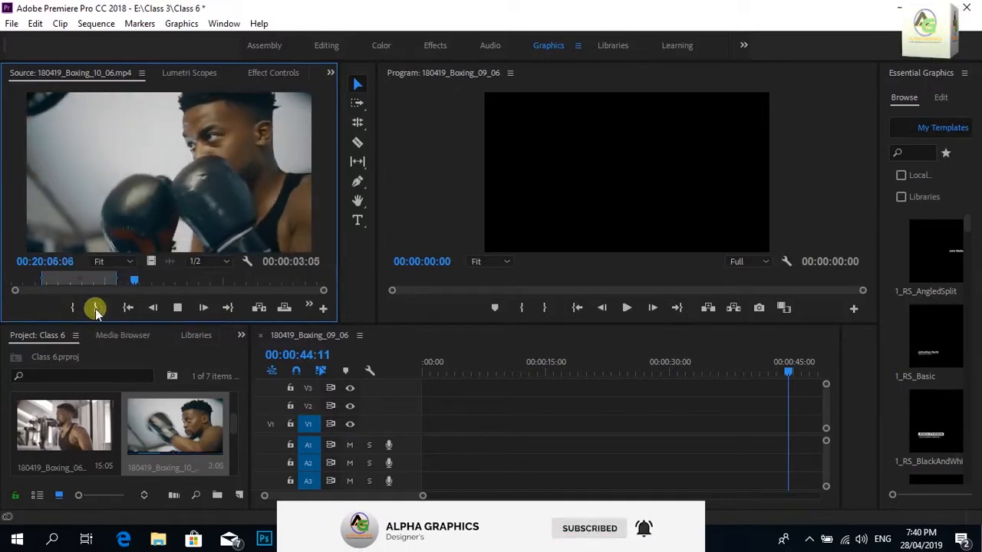
left_click(177, 308)
left_click_drag(163, 189, 426, 445)
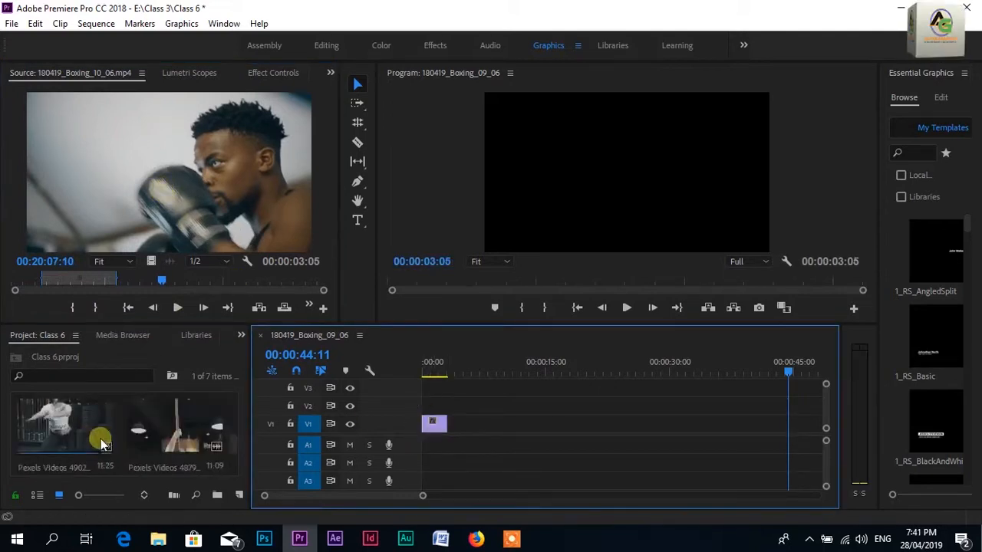
Step: Open 180419_Boxing_09_06, mark a 00:00:06:14 excerpt starting about 1.5 seconds in, and place it directly after the first clip on V1
scroll(105, 441, "down", 1)
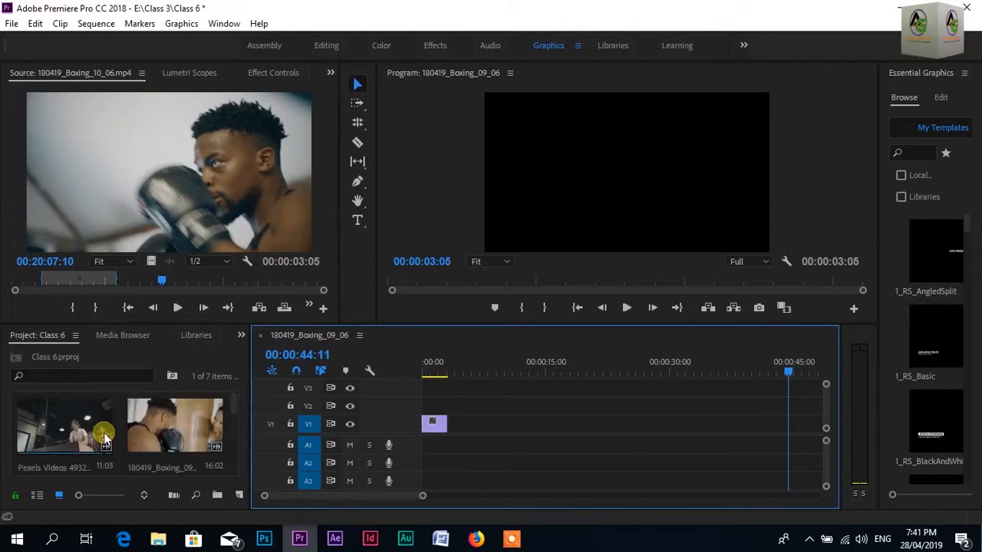
double_click(182, 441)
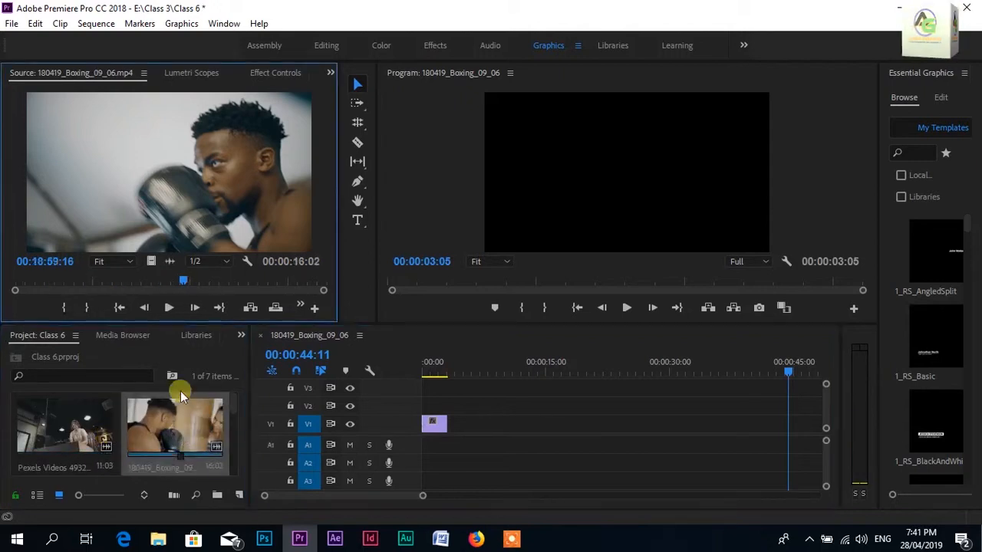
left_click_drag(187, 282, 16, 297)
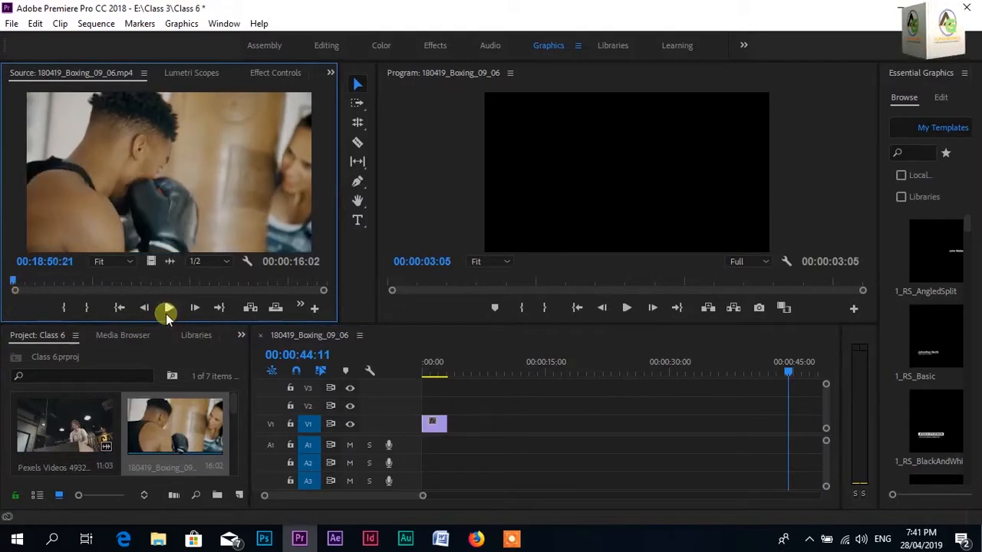
left_click(166, 314)
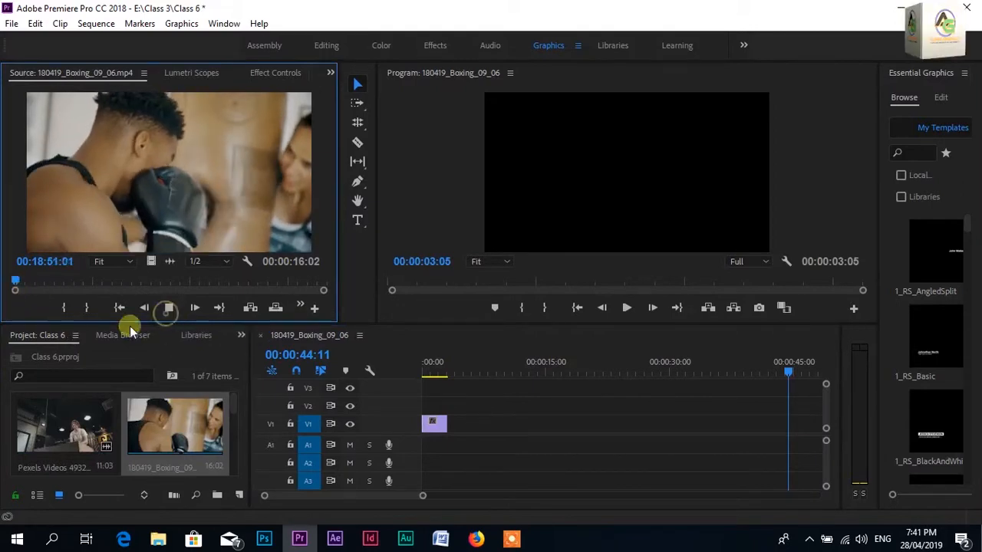
left_click(64, 311)
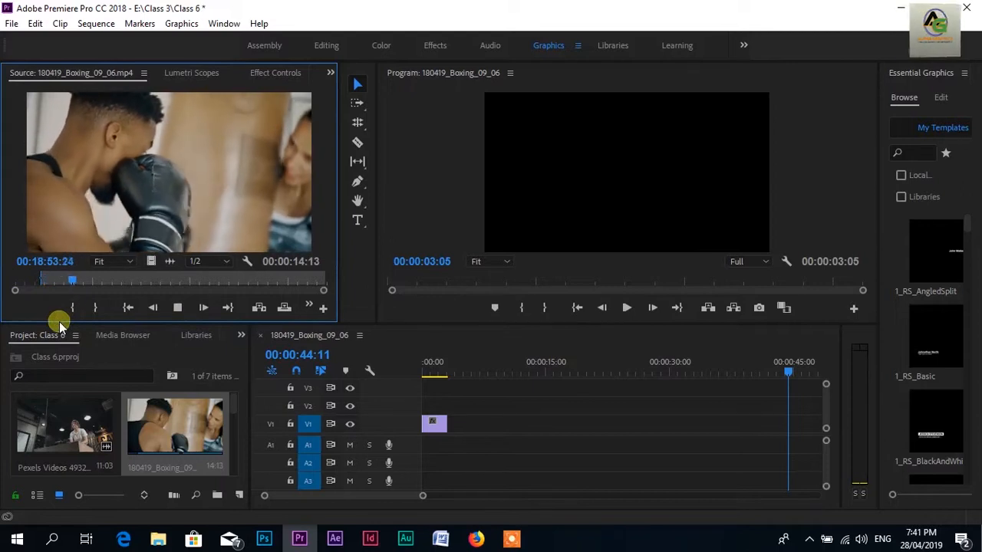
left_click(98, 310)
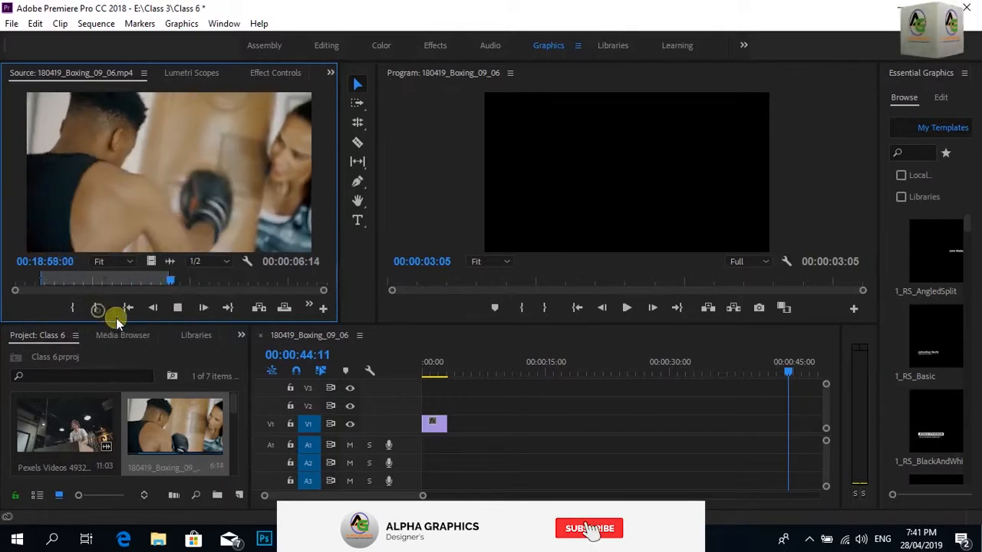
left_click(178, 307)
left_click_drag(121, 189, 451, 434)
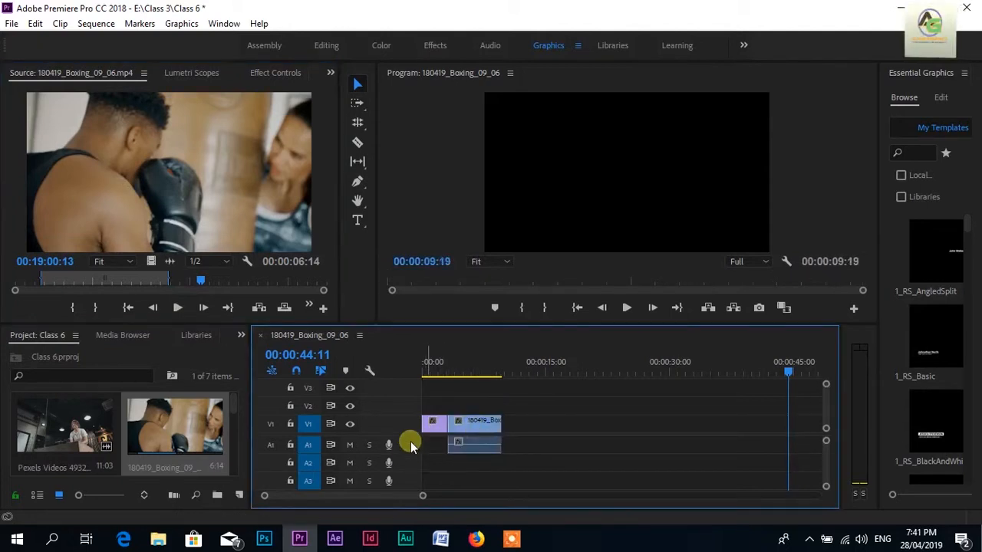
Step: Open 180419_Boxing_06_02.mp4 in the Source monitor and play its opening seconds
scroll(178, 431, "down", 1)
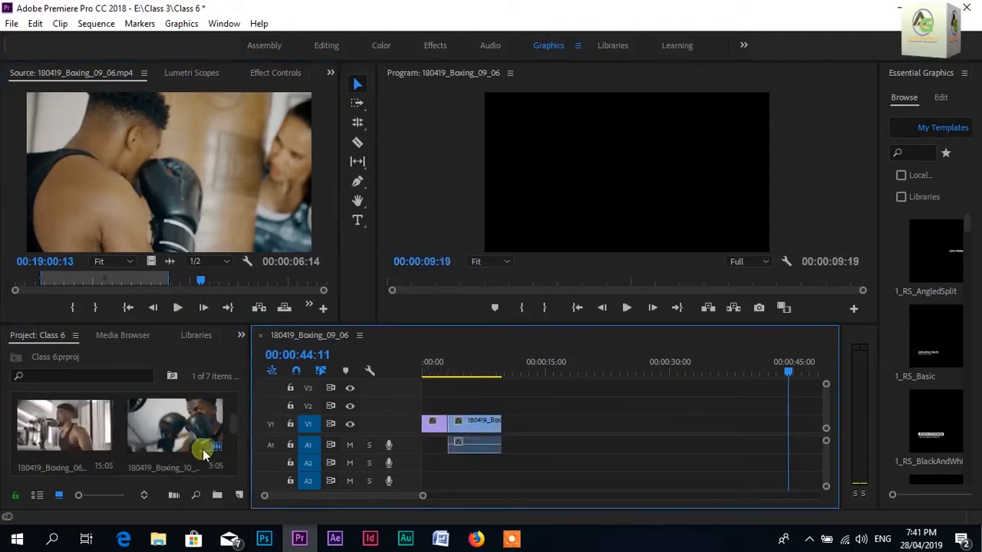
double_click(70, 420)
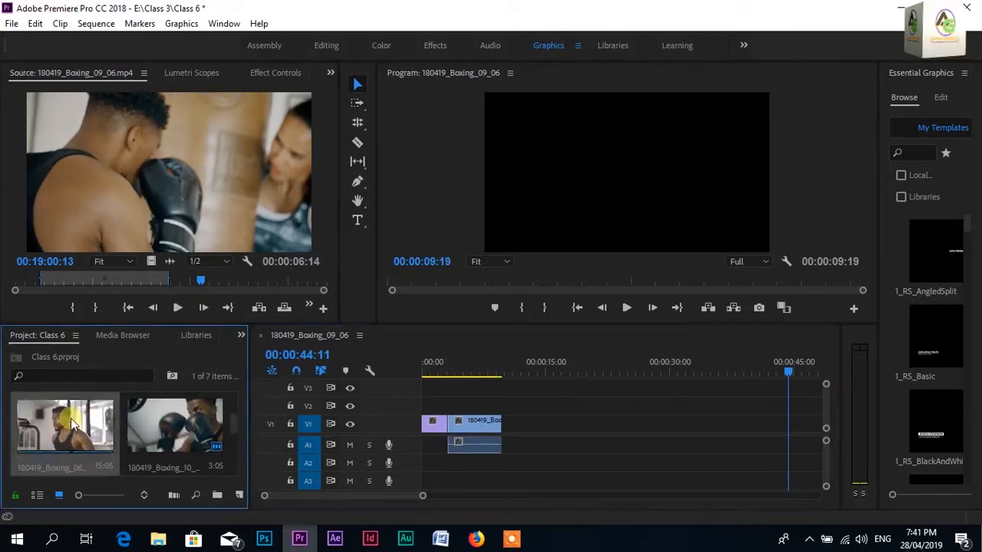
left_click_drag(182, 278, 17, 288)
left_click(168, 307)
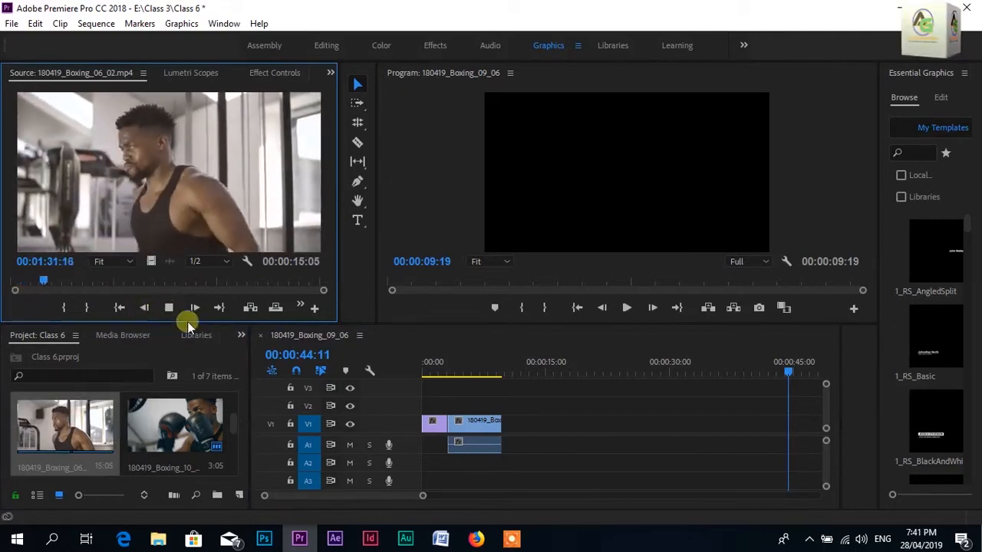
left_click(169, 308)
scroll(175, 422, "down", 3)
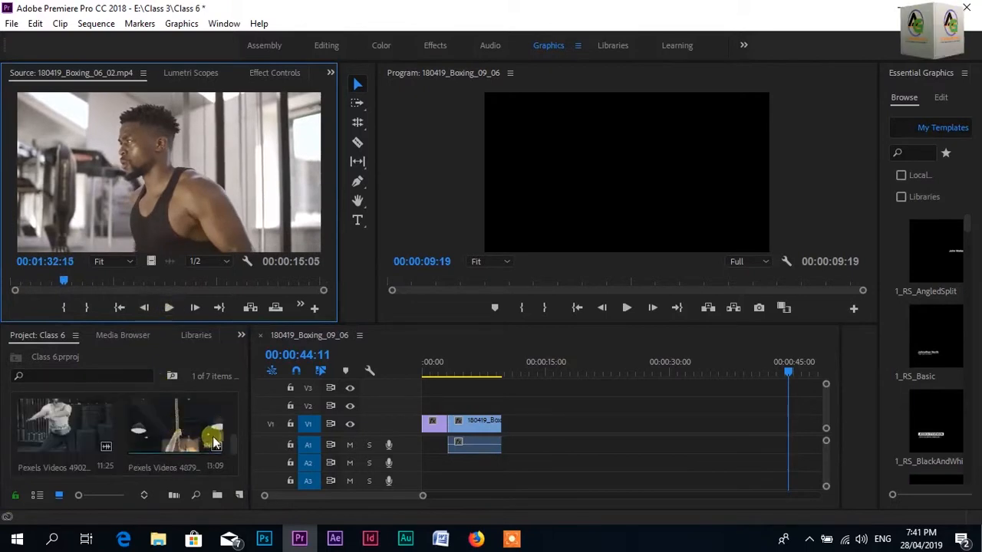
scroll(167, 426, "up", 1)
scroll(167, 424, "down", 1)
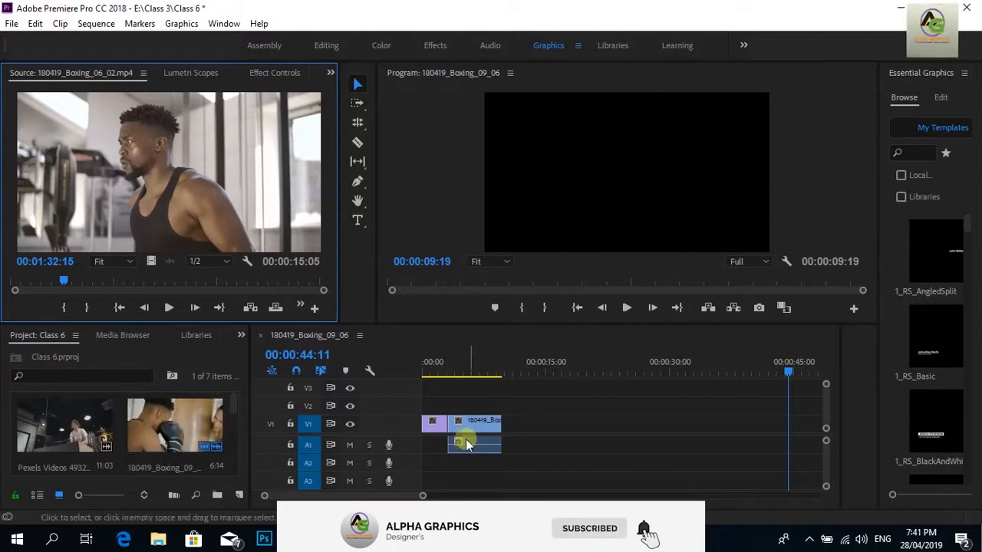
Step: Return the sequence playhead to 00:00:00:00
key("ctrl+s")
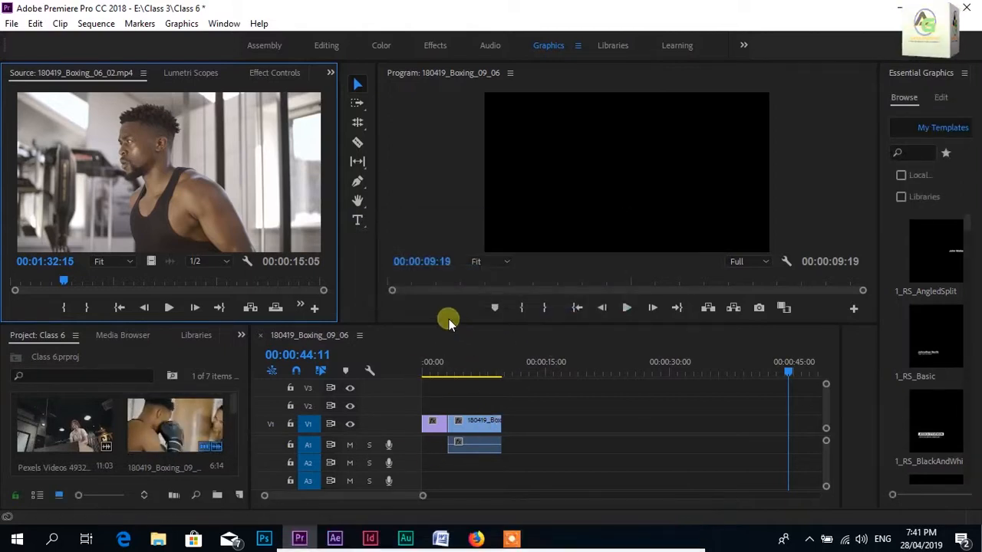
left_click(779, 369)
key("Home")
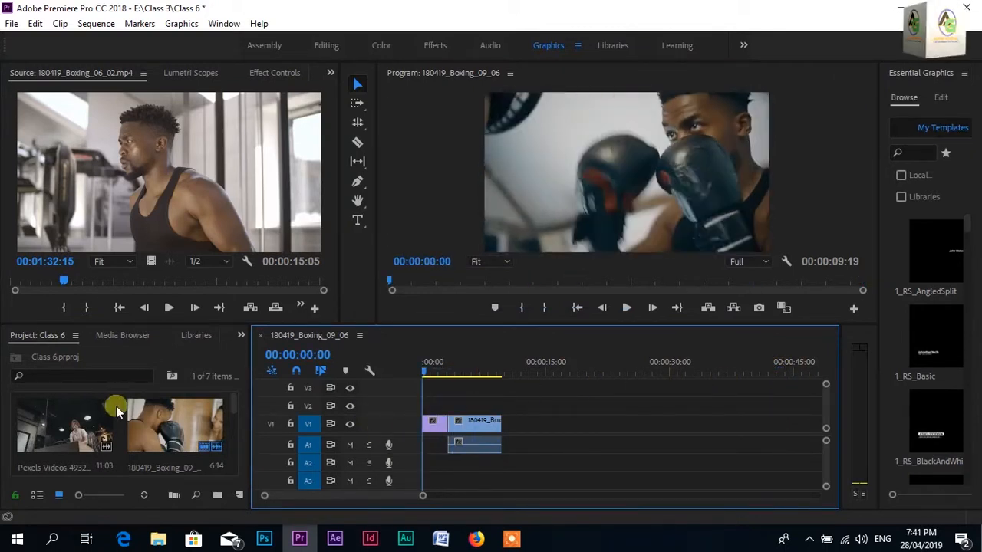
Step: Mark a 00:00:03:12 excerpt of 180419_Boxing_06_02 starting about 2 seconds in, and place it directly after the second clip on V1
scroll(137, 415, "down", 1)
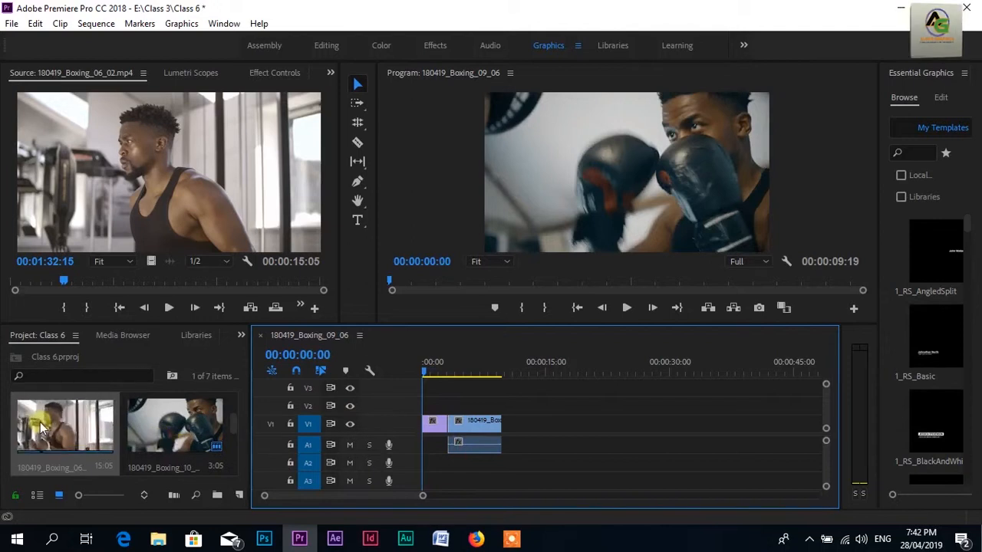
left_click(144, 307)
left_click_drag(63, 281, 14, 282)
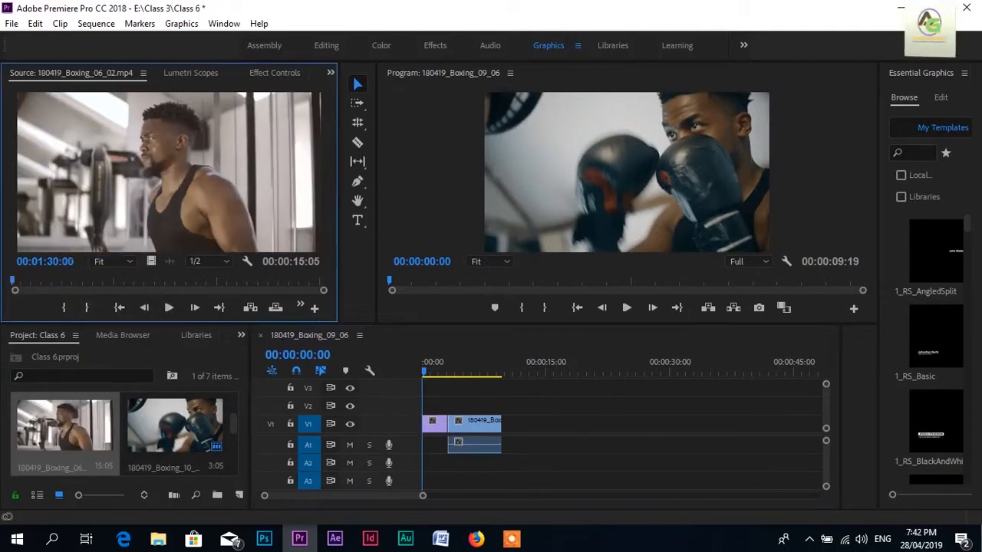
left_click(170, 308)
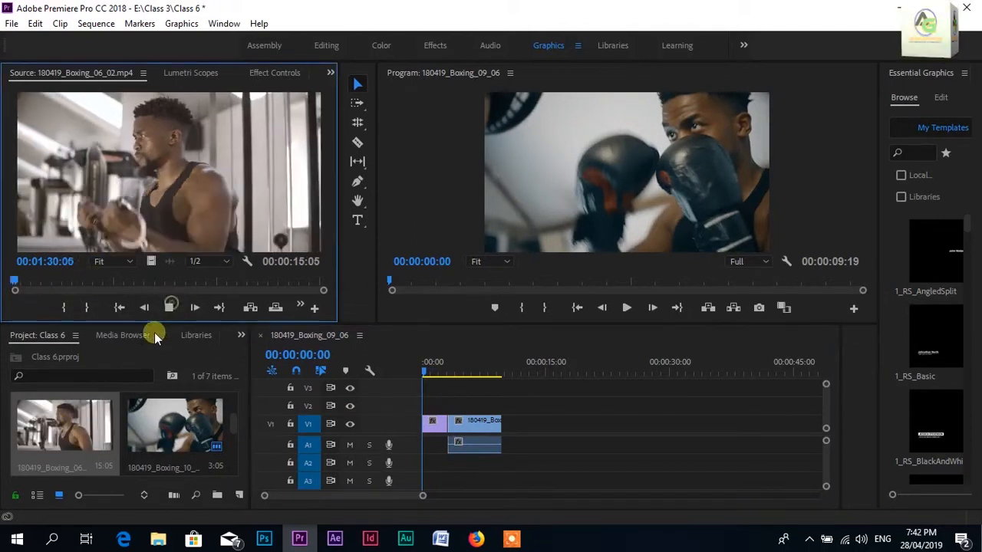
left_click(68, 310)
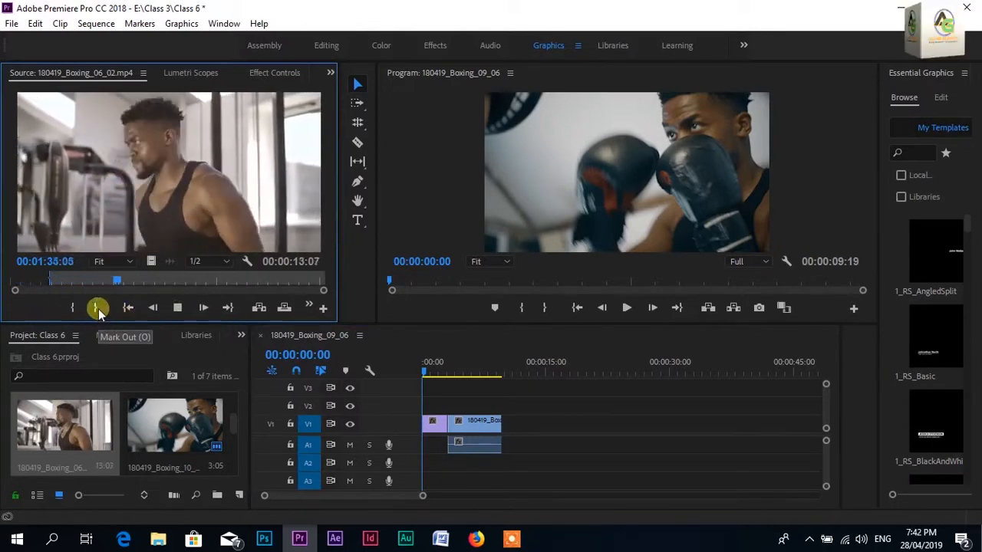
left_click(97, 307)
left_click(178, 308)
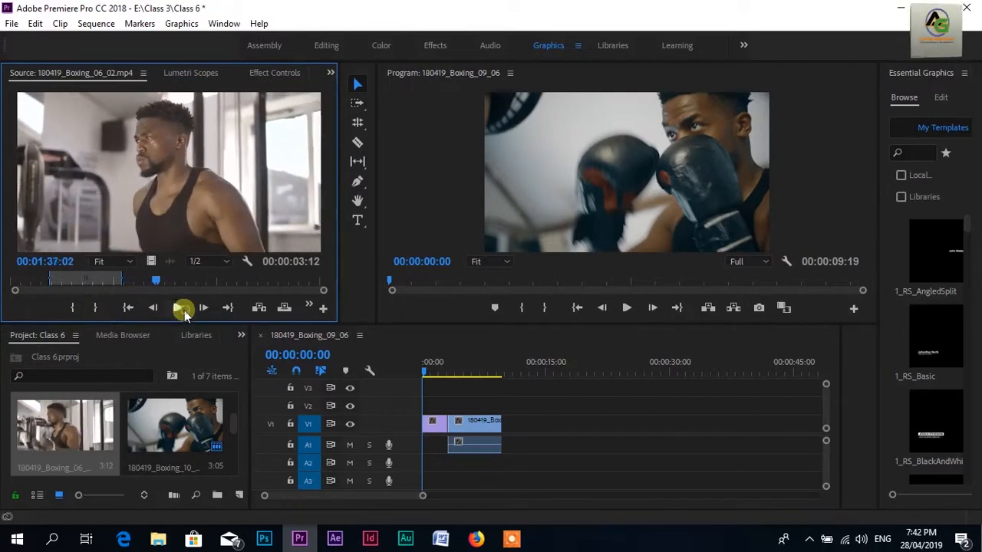
left_click(325, 347)
left_click_drag(326, 347, 506, 437)
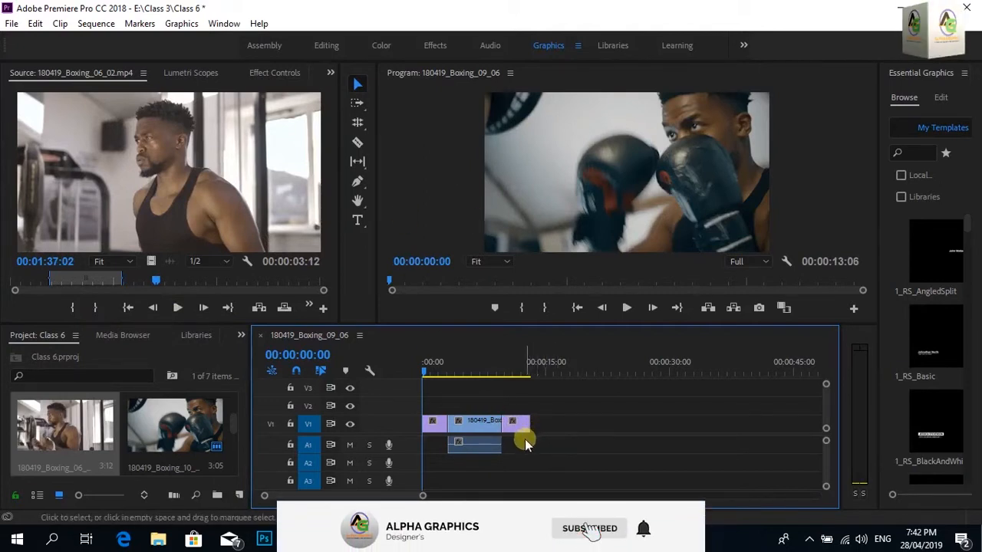
Step: Choose the Rolling Edit Tool for adjusting the cut between the first two clips
left_click(364, 126)
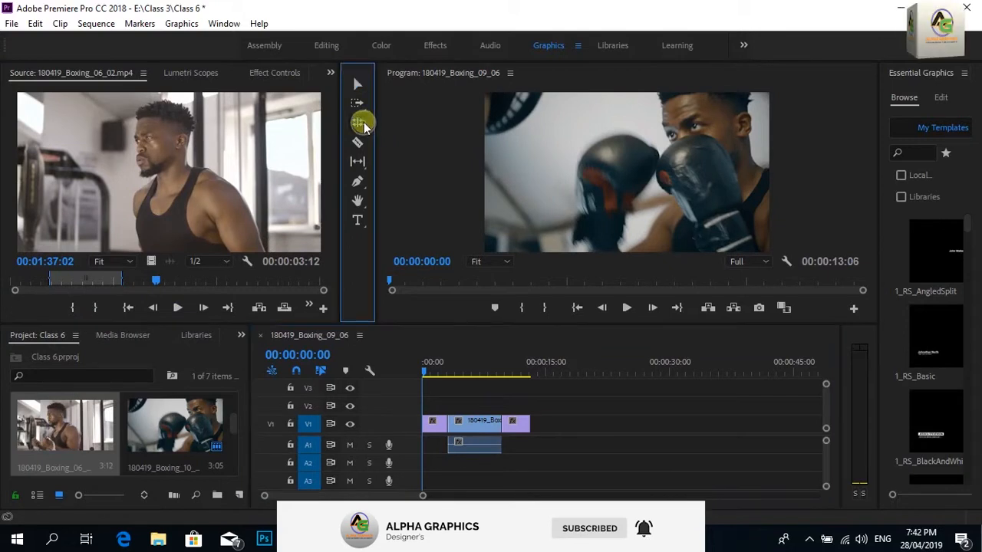
left_click(363, 126)
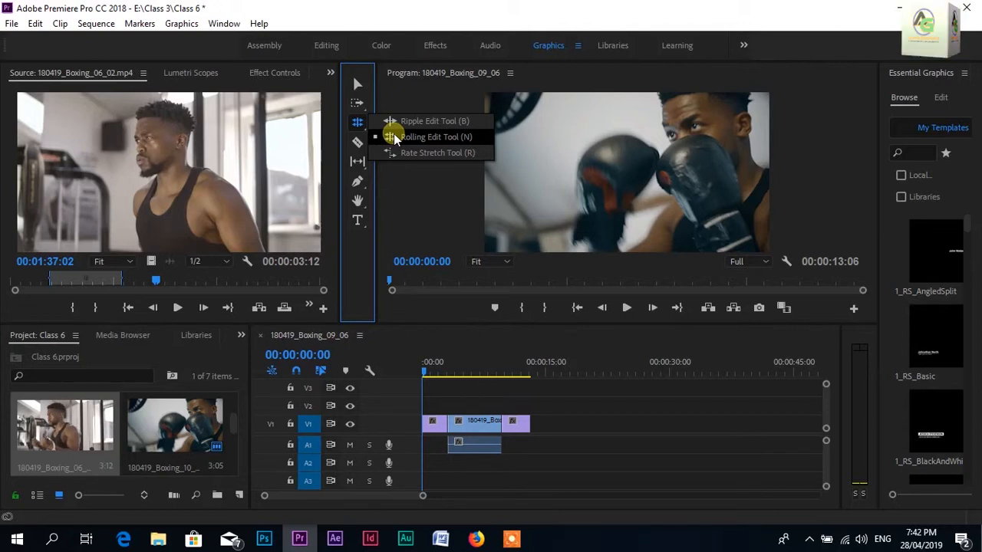
left_click(395, 137)
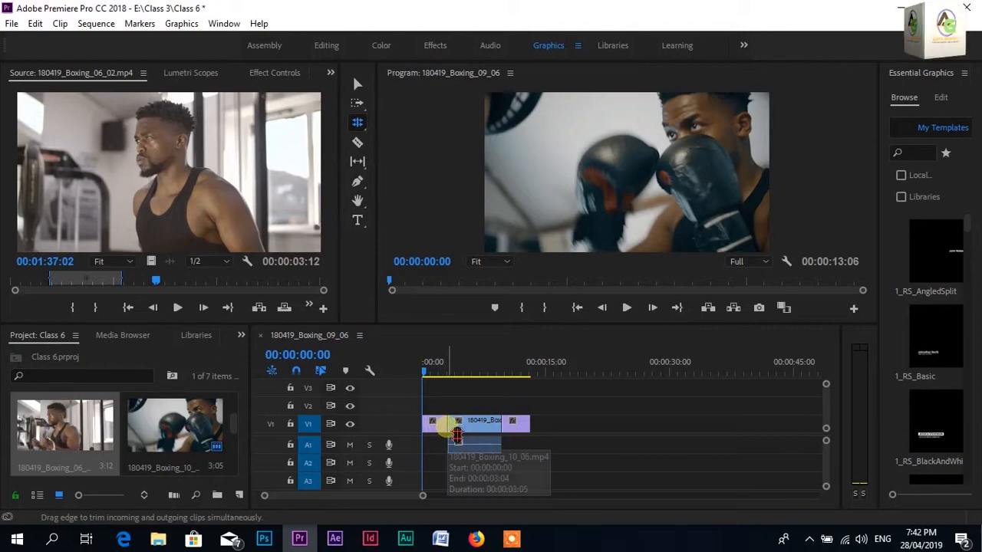
Step: Trim the end of the first V1 clip about 1 second earlier with the Selection Tool, and move the playhead to 00:00:02:04
left_click(358, 83)
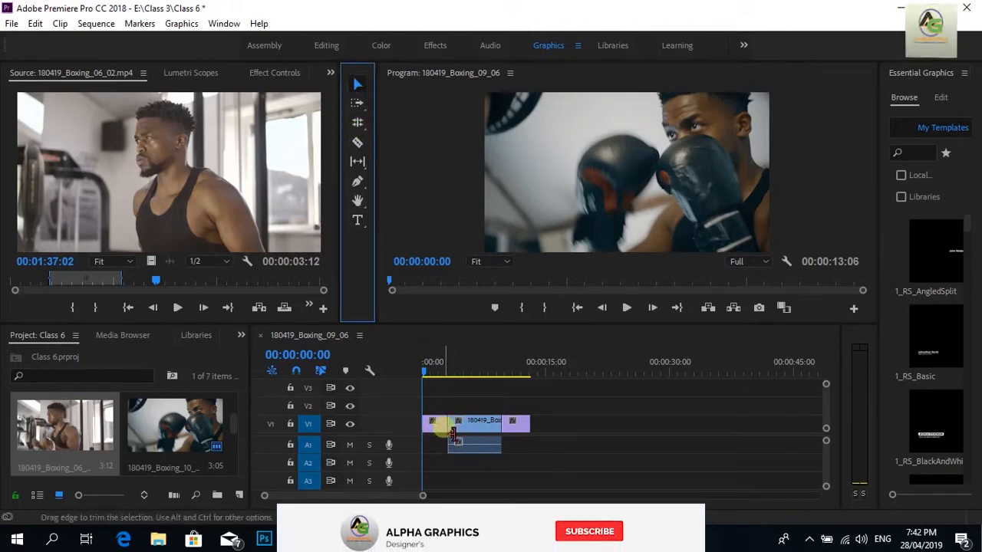
mouse_move(448, 426)
left_mouse_down()
mouse_move(438, 428)
mouse_move(451, 428)
left_mouse_up()
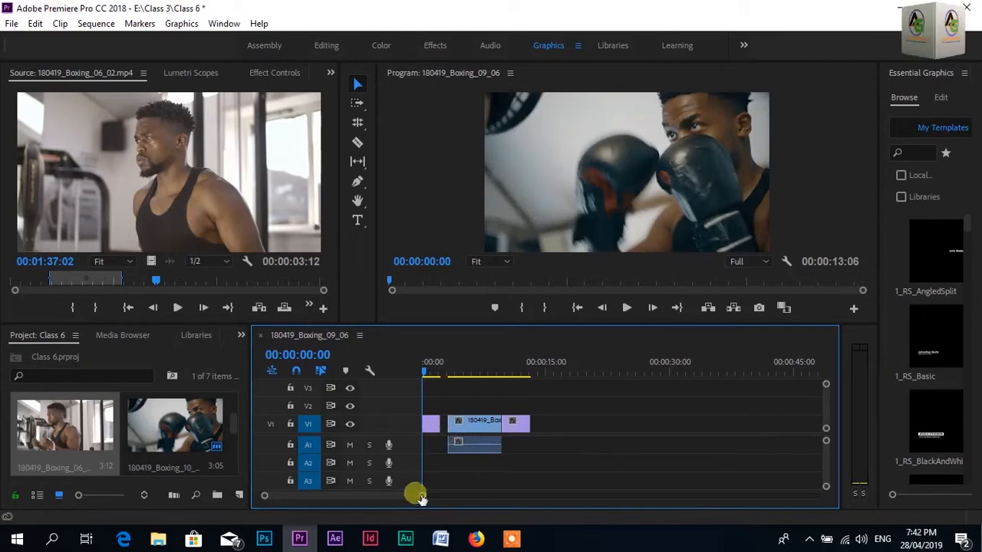
left_click_drag(424, 497, 404, 497)
left_click_drag(429, 366, 471, 386)
left_click_drag(469, 386, 463, 383)
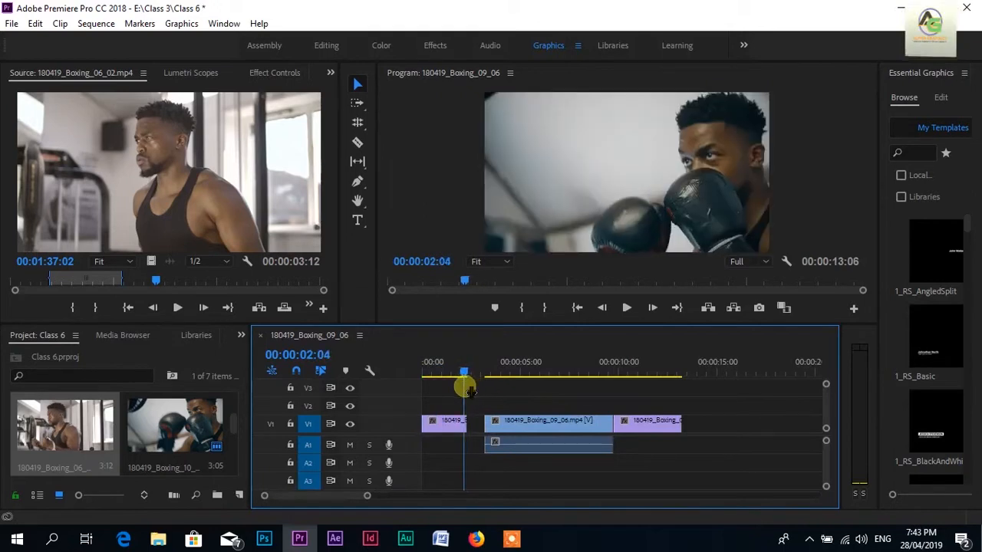
Step: Try extending the start of 180419_Boxing_09_06 slightly earlier, and undo this together with the first clip's trim
left_click_drag(489, 431, 482, 430)
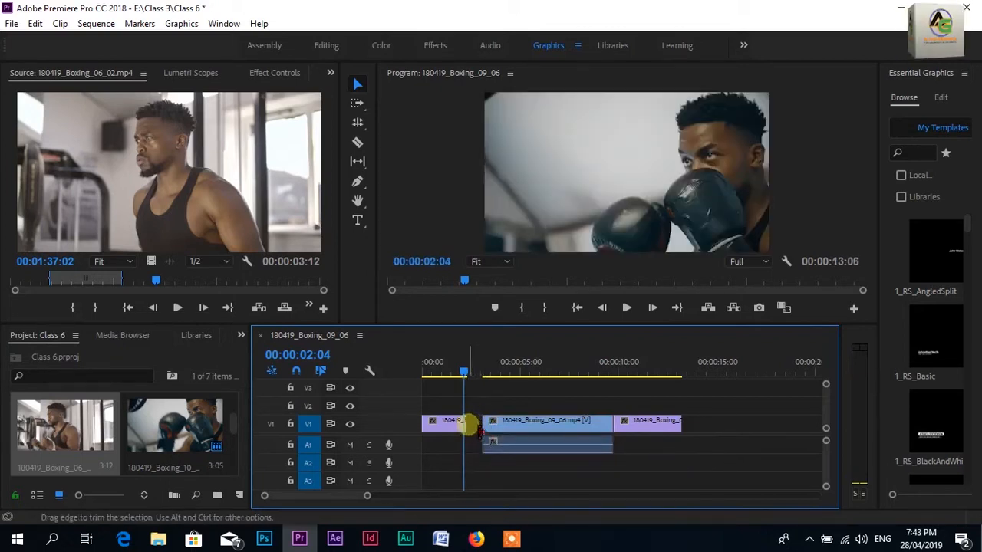
key("ctrl+z")
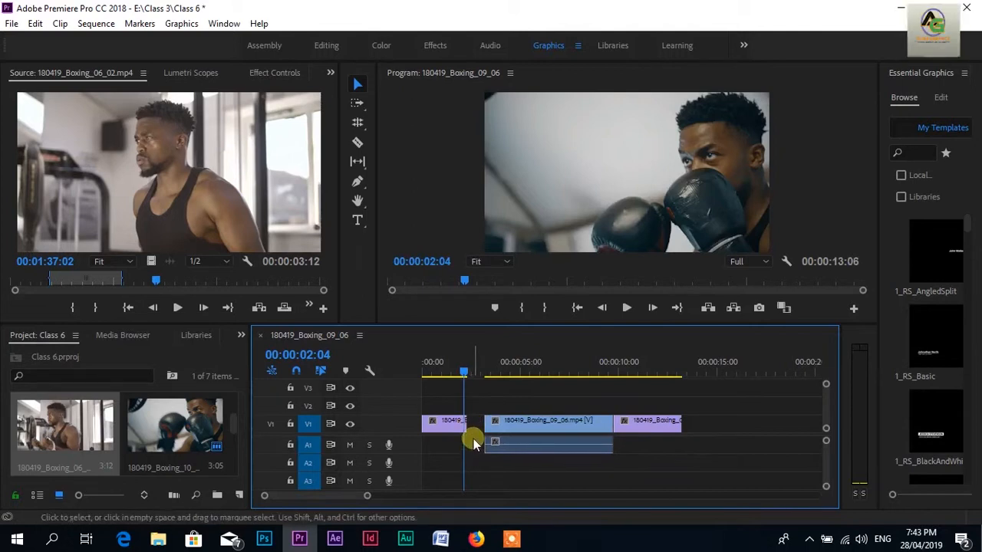
key("ctrl+z")
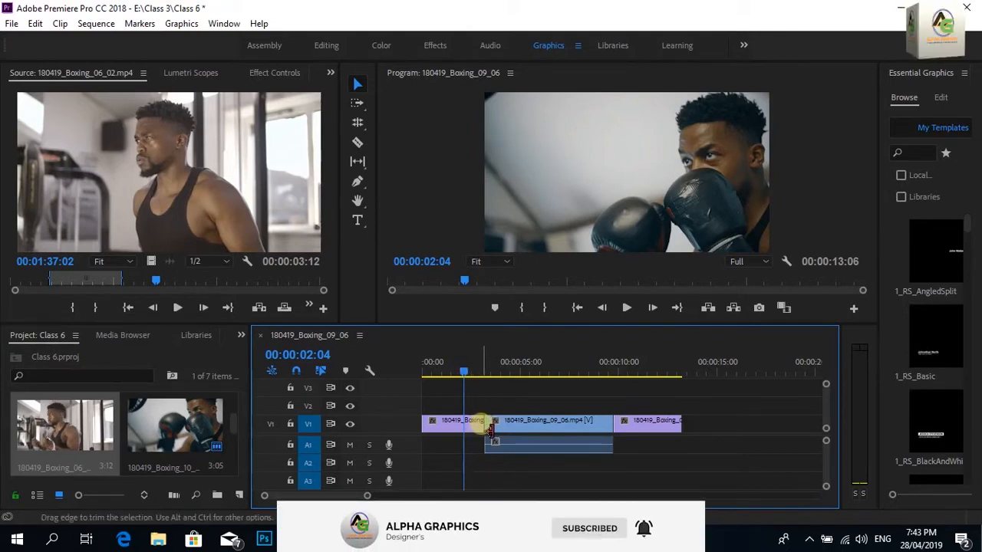
Step: Trim the end of the first V1 clip about 00:00:00:23 earlier with the Selection Tool, leaving a gap before the second clip
left_click_drag(490, 427, 475, 430)
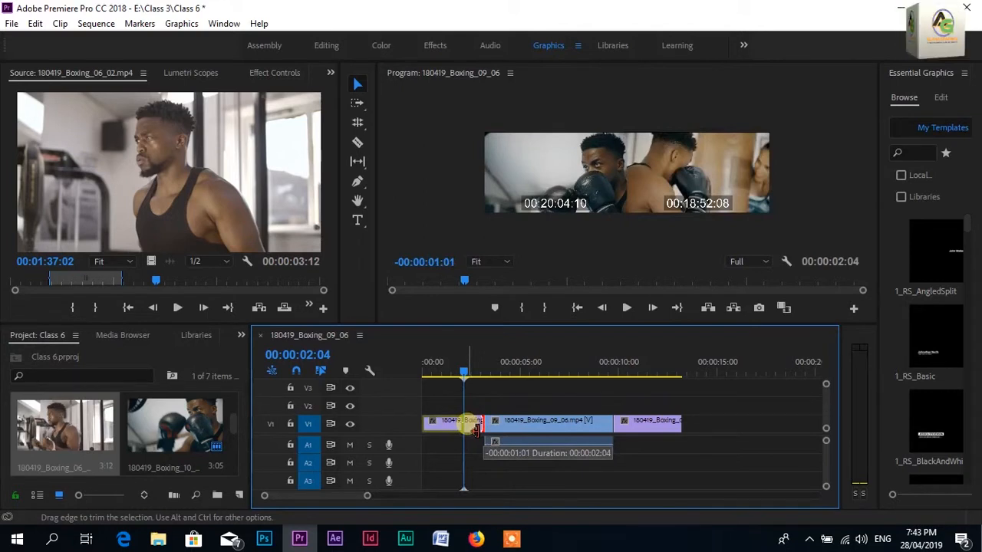
left_click_drag(476, 429, 475, 431)
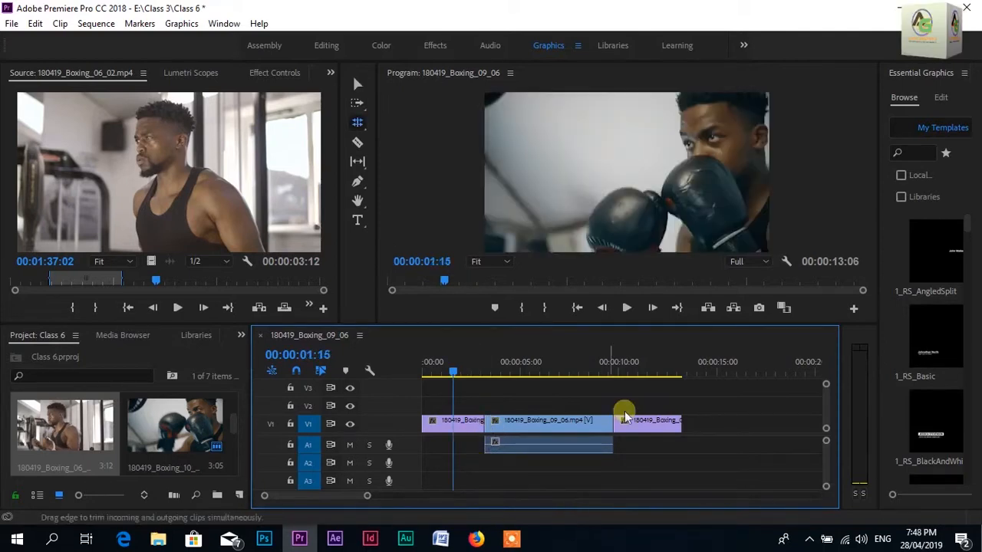
left_click(356, 83)
left_click_drag(484, 425, 470, 432)
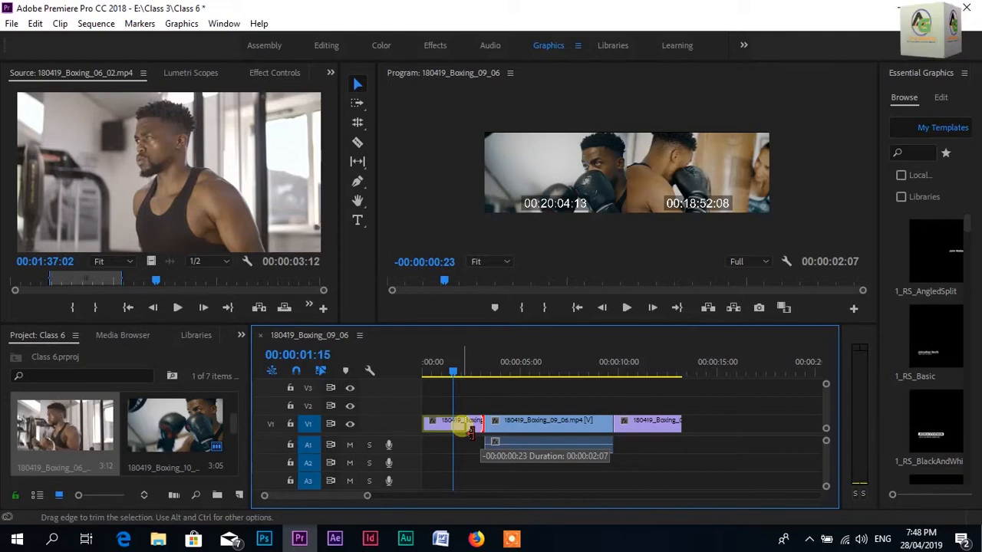
left_click_drag(470, 434, 471, 433)
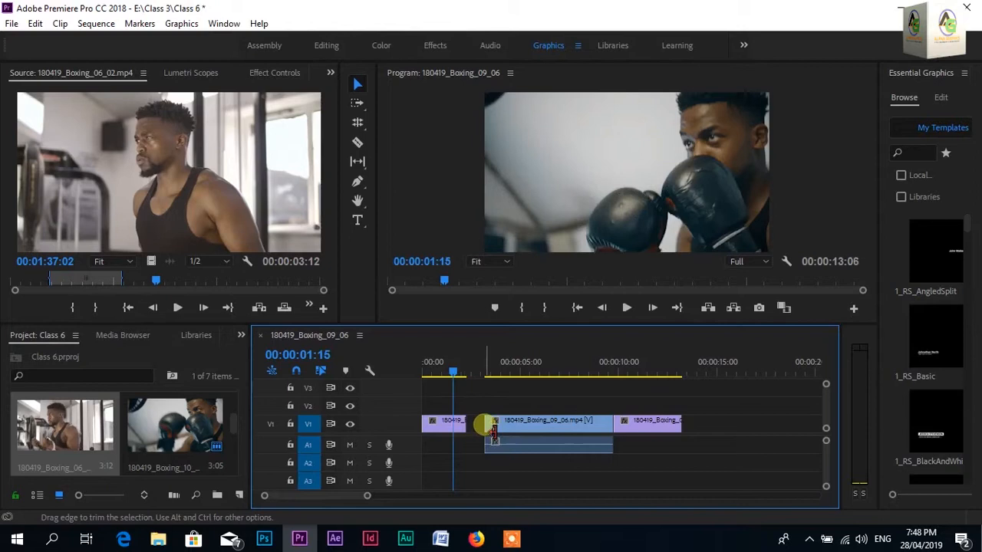
Step: Extend the start of 180419_Boxing_09_06 back to meet the shortened first clip, and undo both trims
left_click(486, 425)
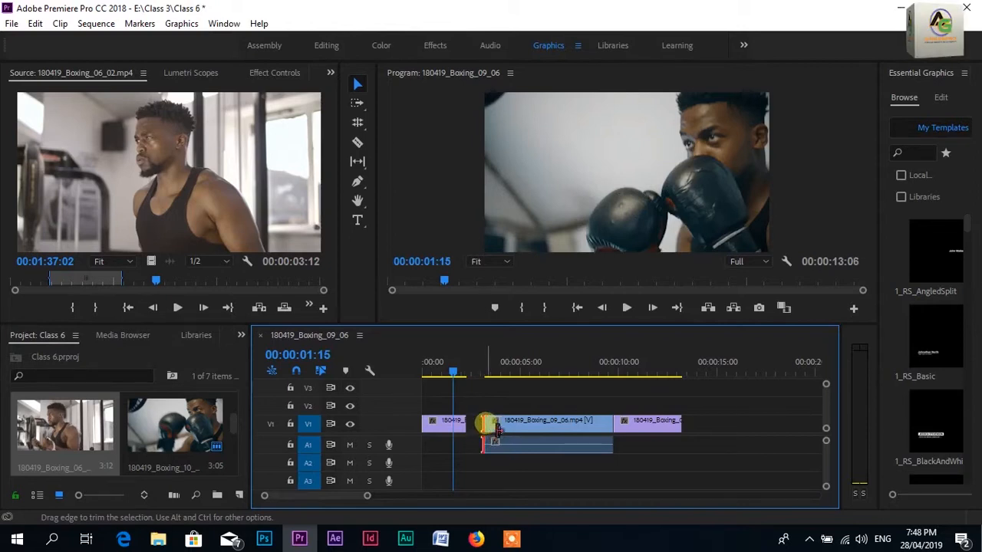
left_click_drag(483, 425, 471, 427)
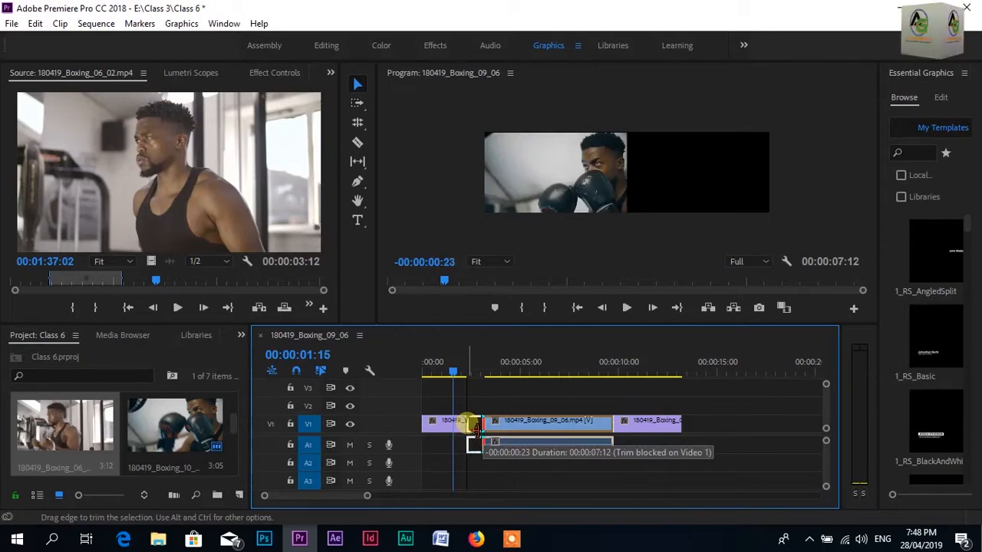
left_click_drag(473, 426, 464, 424)
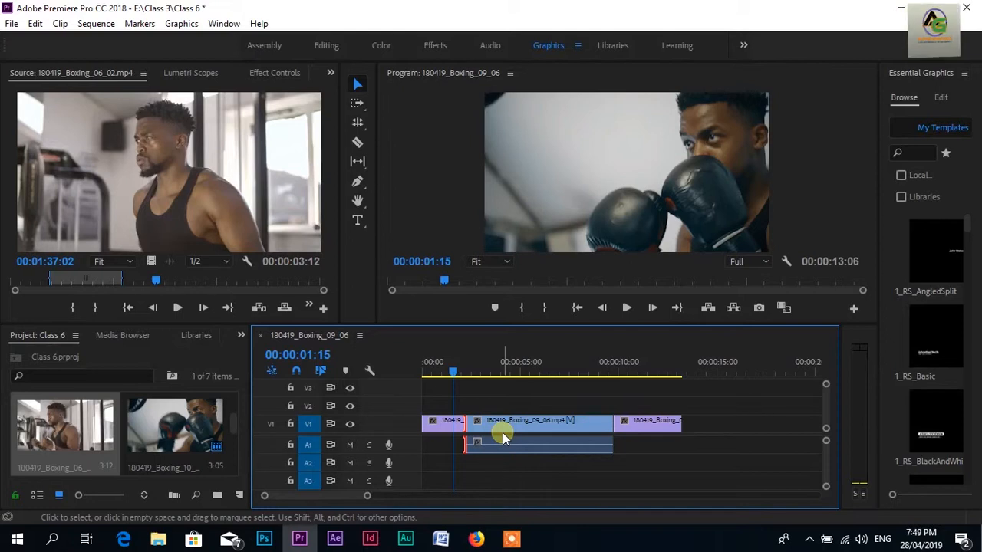
key("ctrl+z")
key("ctrl+z")
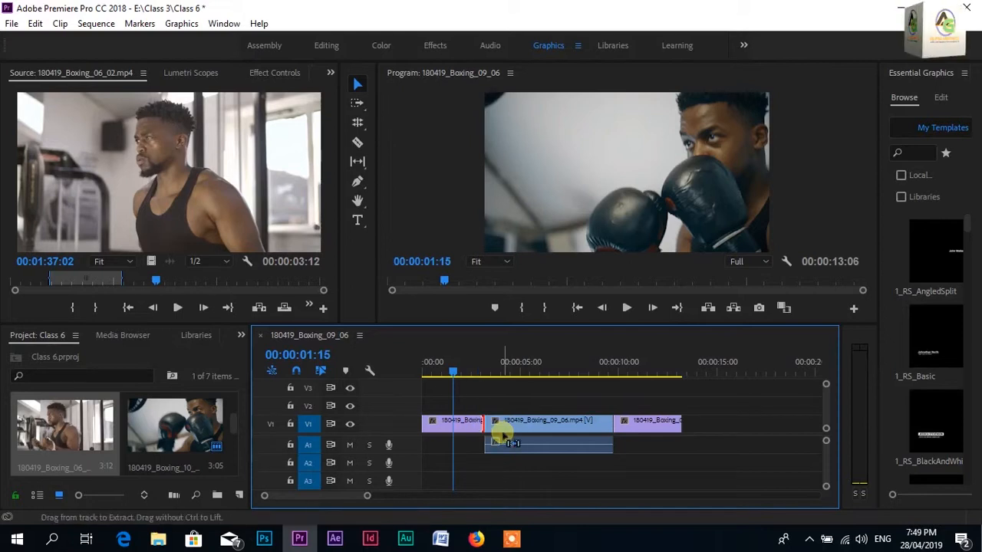
Step: Roll the cut between the first two V1 clips about 1 second earlier with the Rolling Edit Tool
left_click(358, 123)
left_click_drag(358, 126, 387, 135)
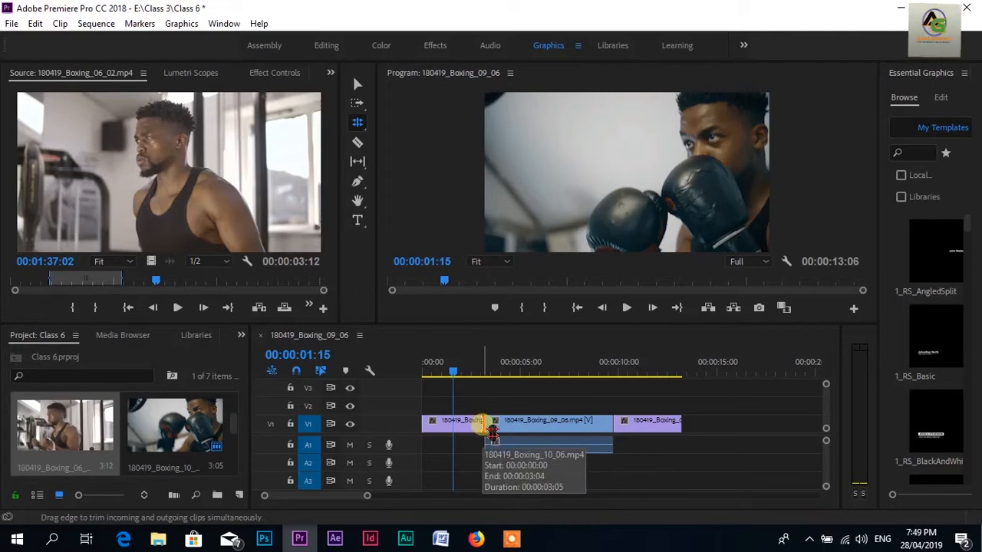
left_click(492, 433)
left_click_drag(491, 434, 465, 434)
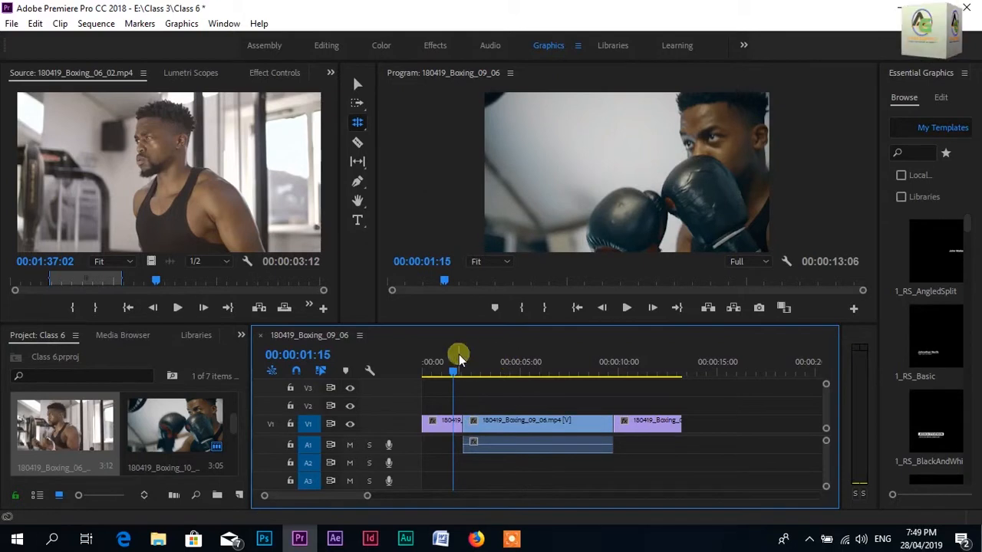
Step: Play the sequence from near its start to review the rolled cut, and return the playhead to 00:00:00:11
left_click(434, 368)
key("space")
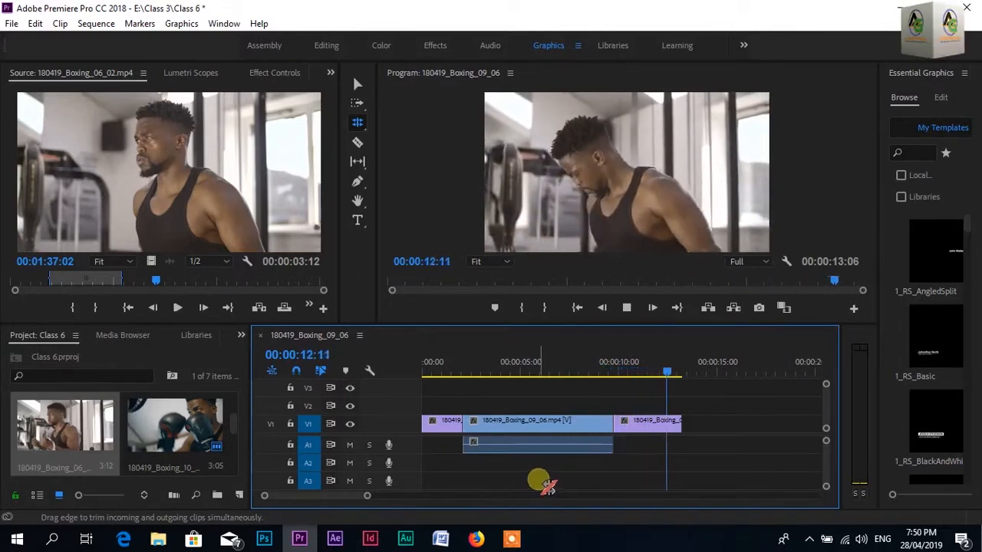
left_click_drag(686, 362, 431, 382)
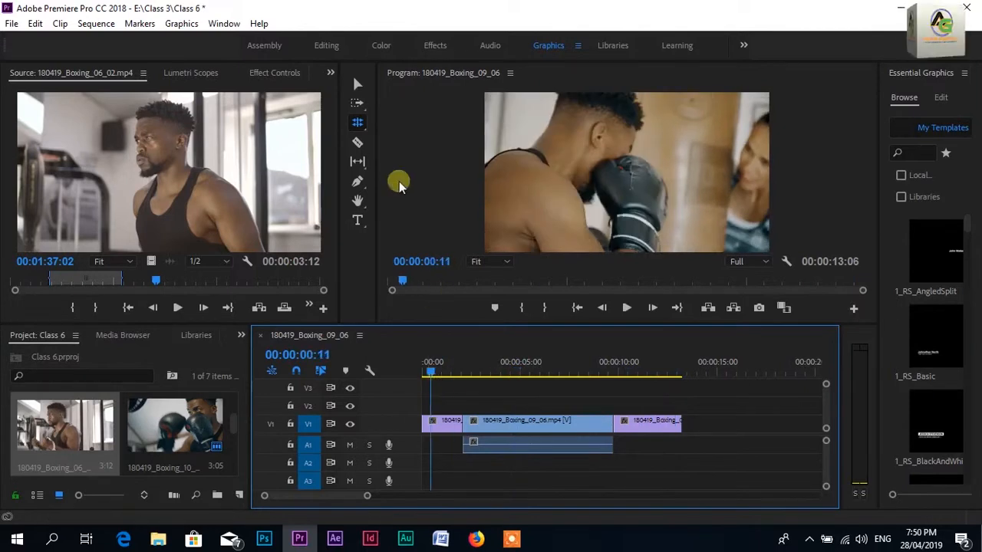
left_click(359, 122)
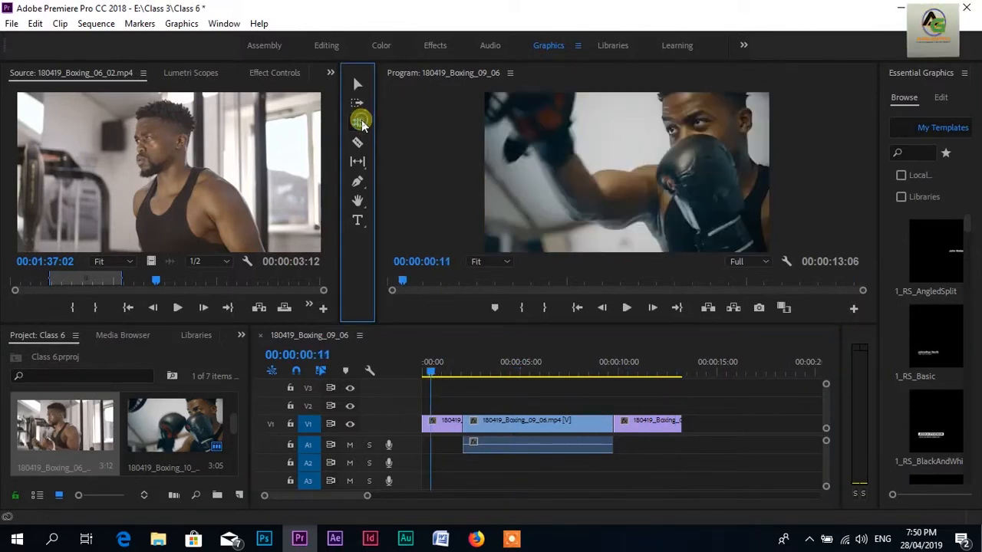